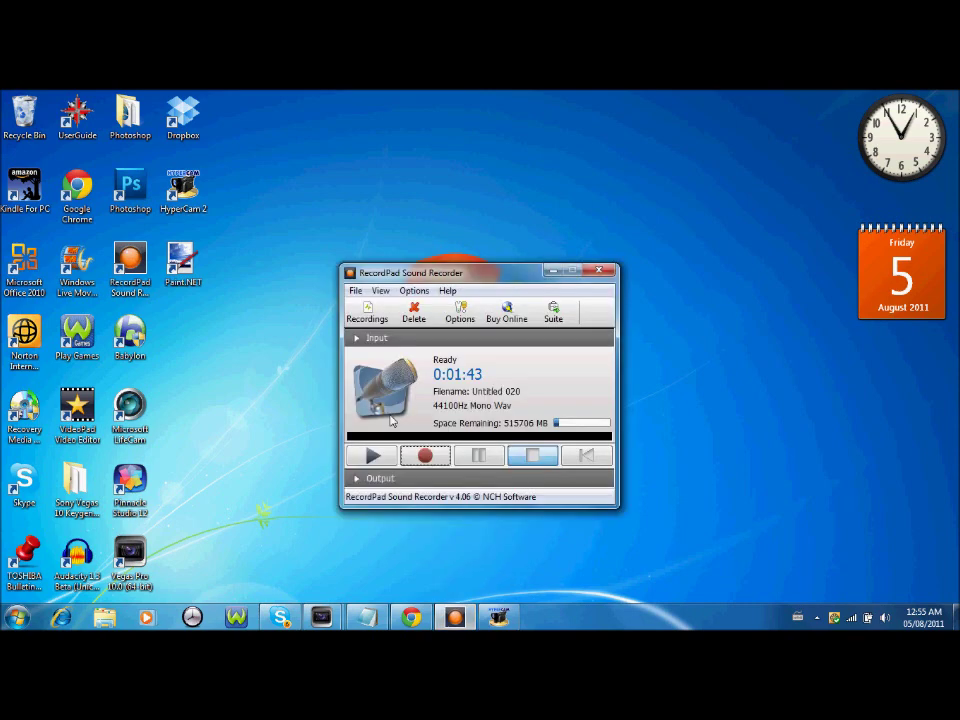
Step: Start the RecordPad sound recording and minimize the recorder window
left_click(425, 456)
left_click(553, 270)
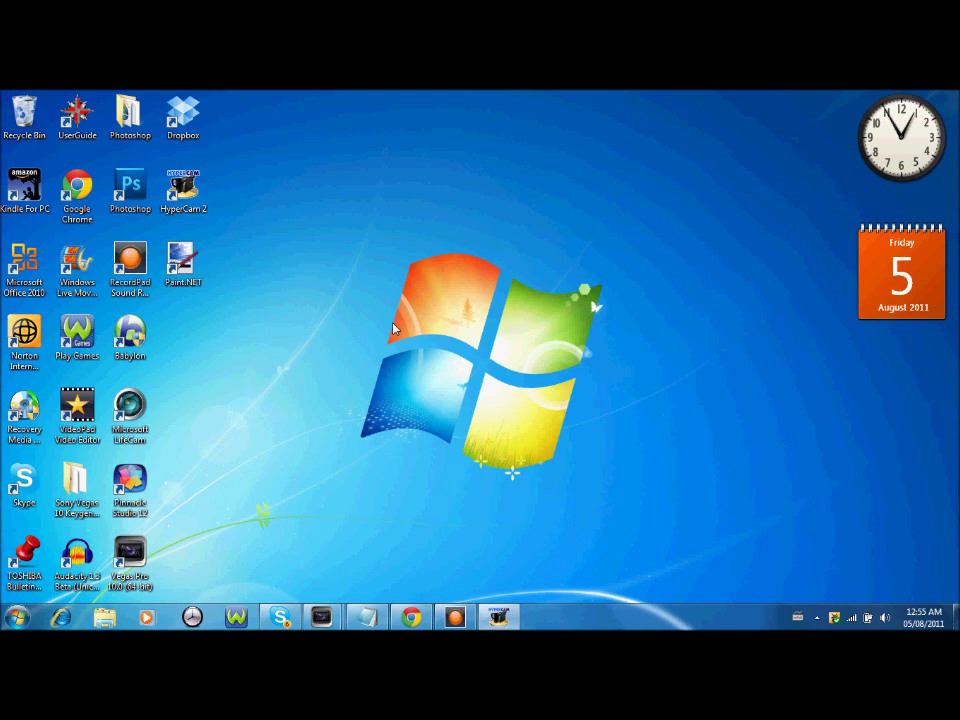
Step: Find Minecraft.exe through a Start menu search and allow it to run
left_click(16, 617)
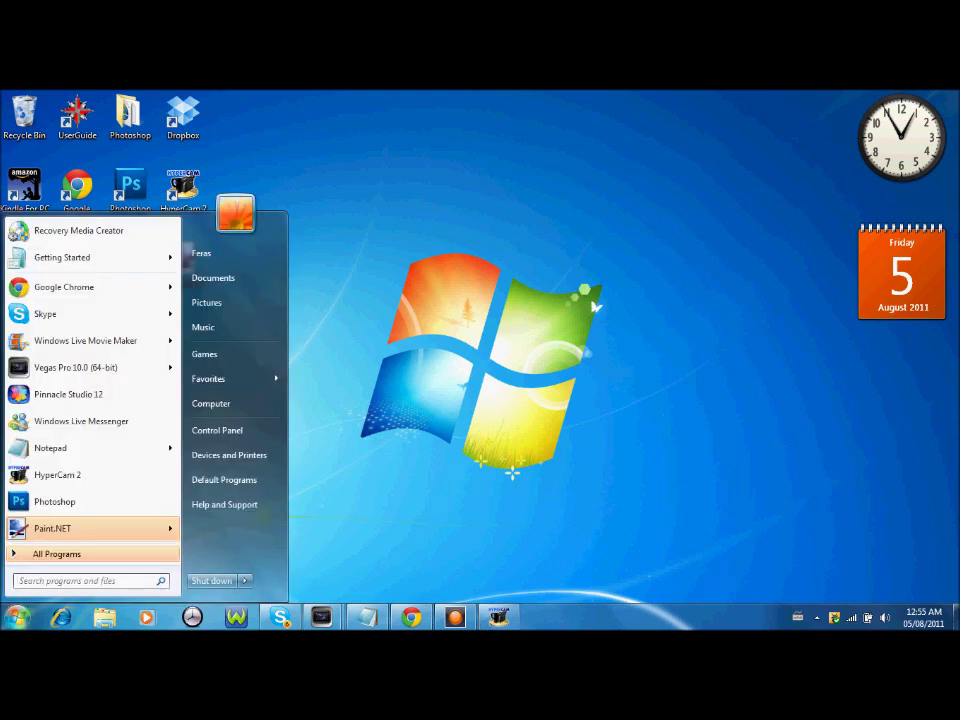
type("minec")
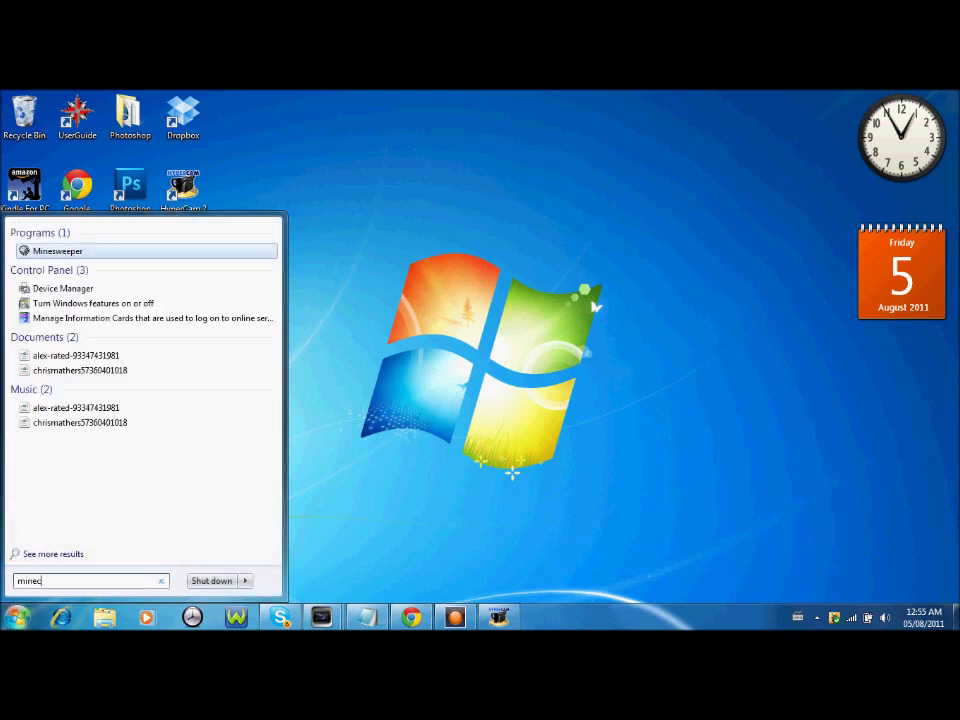
type("raft")
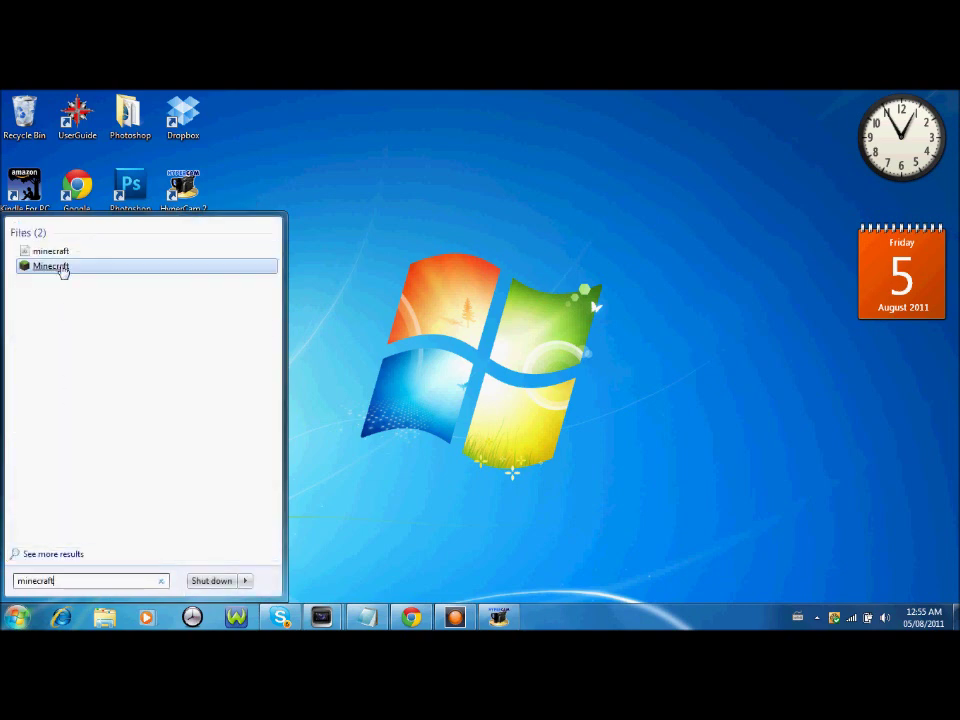
left_click(62, 266)
left_click(500, 368)
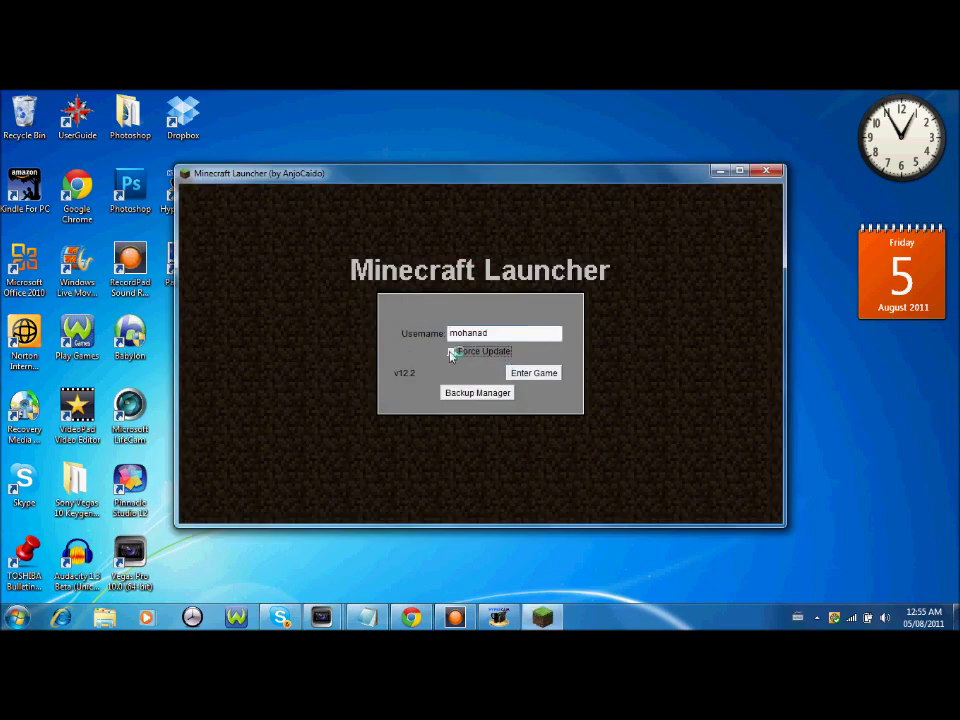
Step: Tick Force Update, enter the game, then close the Minecraft window
left_click(452, 348)
left_click(520, 372)
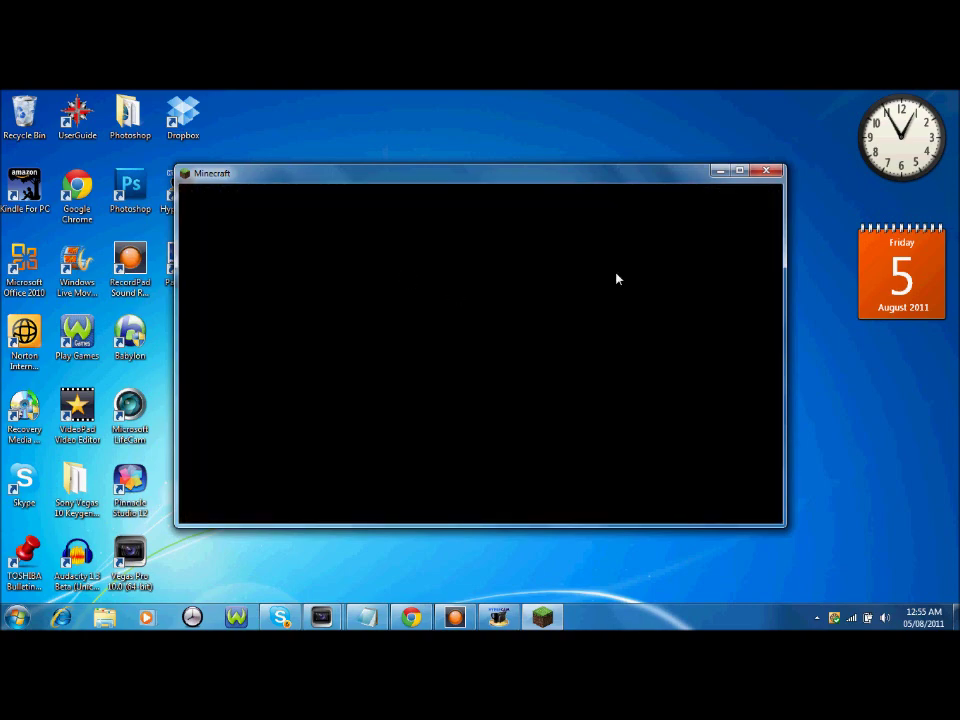
left_click(768, 172)
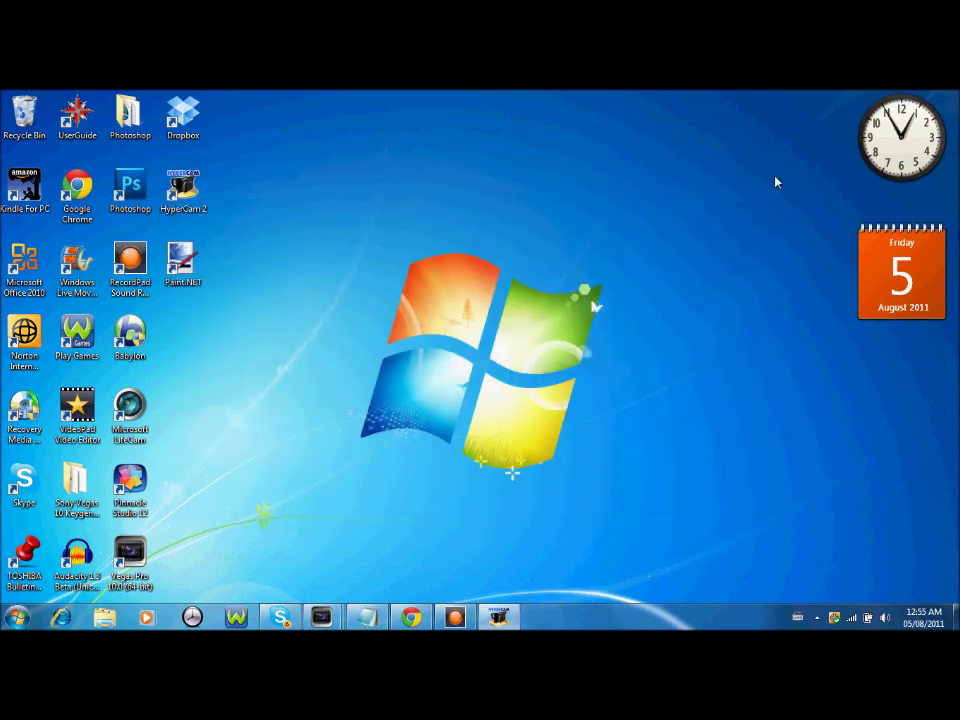
Step: Open the AppData Roaming folder from a Start menu search for %appdata%
left_click(16, 617)
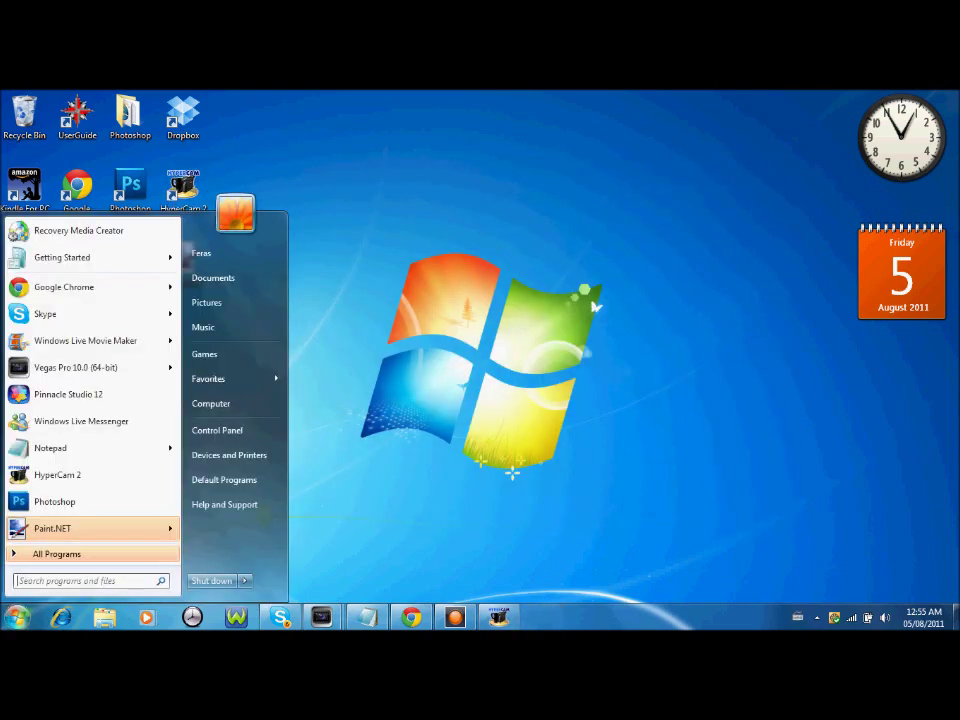
type("%a")
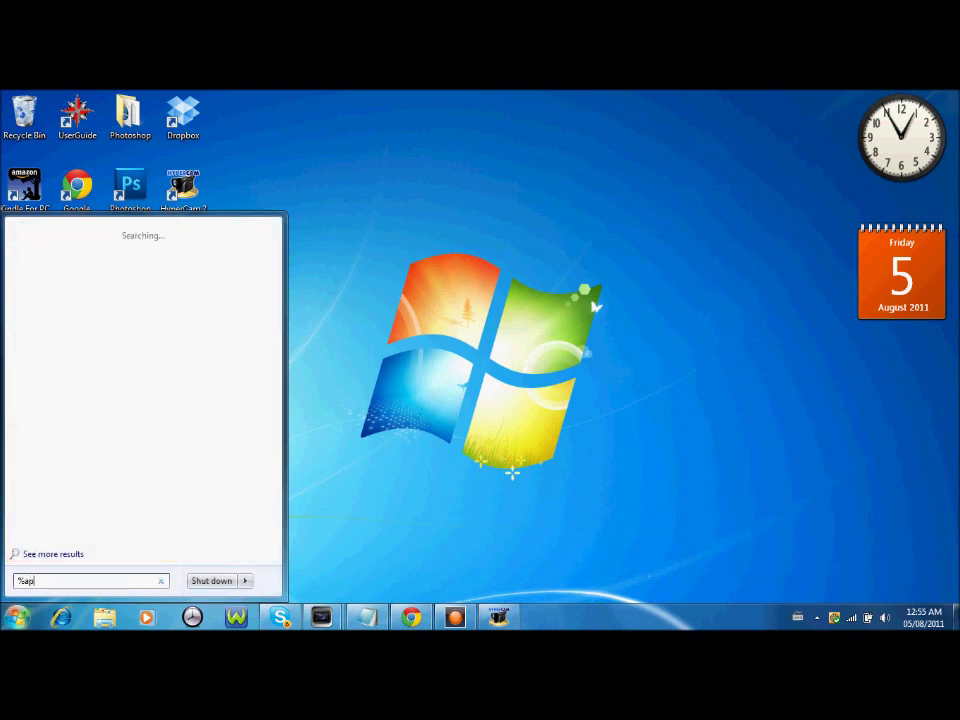
type("pdata%")
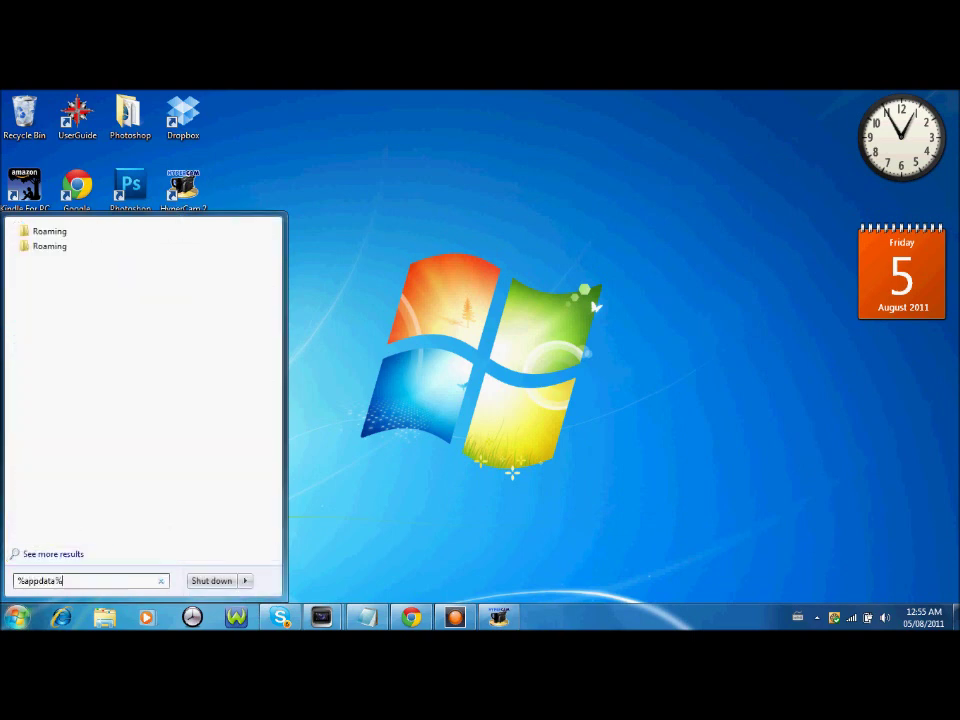
key("Return")
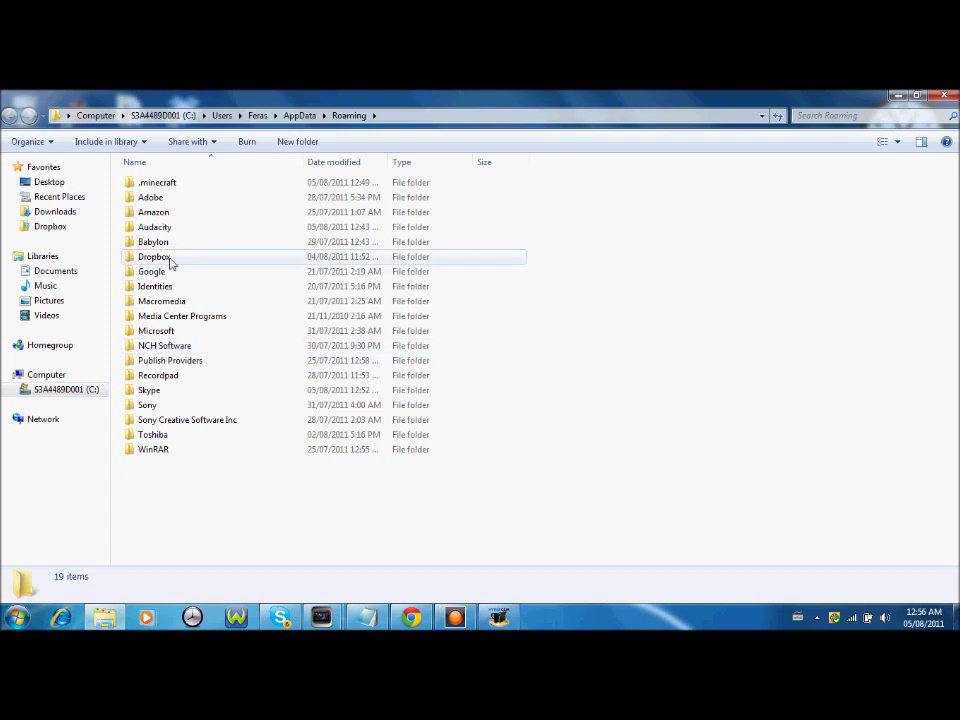
left_click(15, 617)
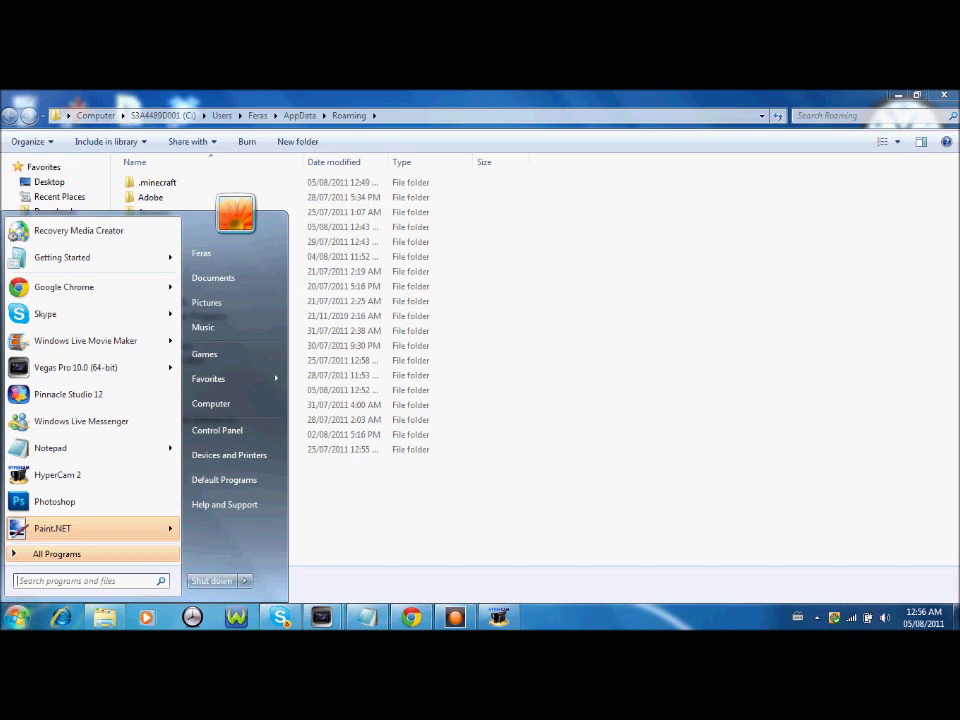
key("Escape")
left_click_drag(173, 246, 158, 196)
left_click(326, 508)
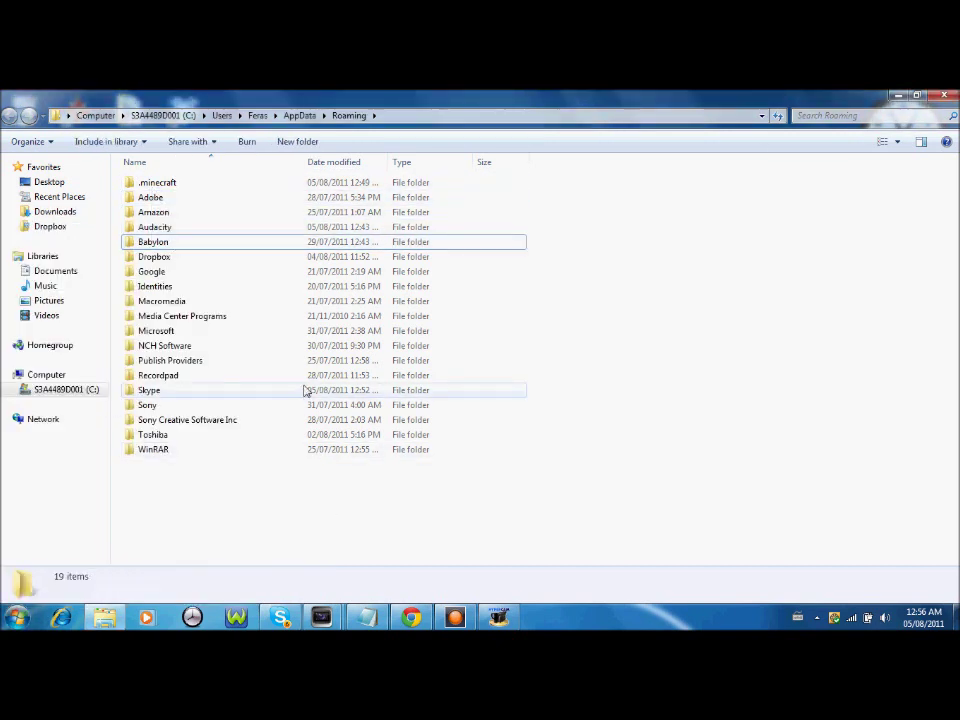
Step: Go into .minecraft\bin and bring up the options for minecraft.jar
double_click(167, 183)
left_click(167, 183)
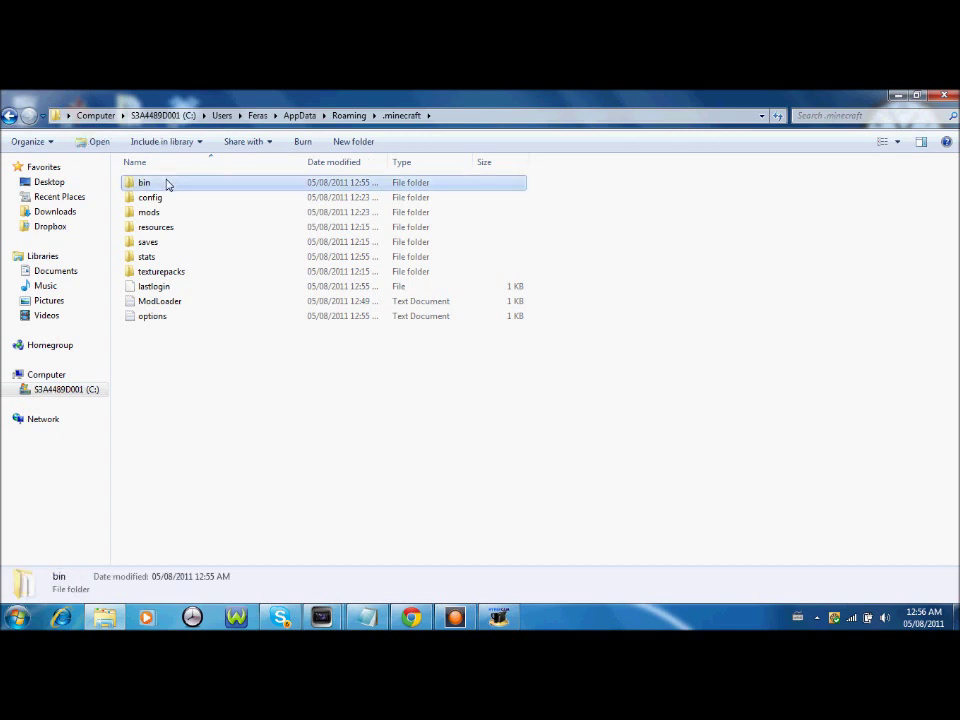
double_click(167, 183)
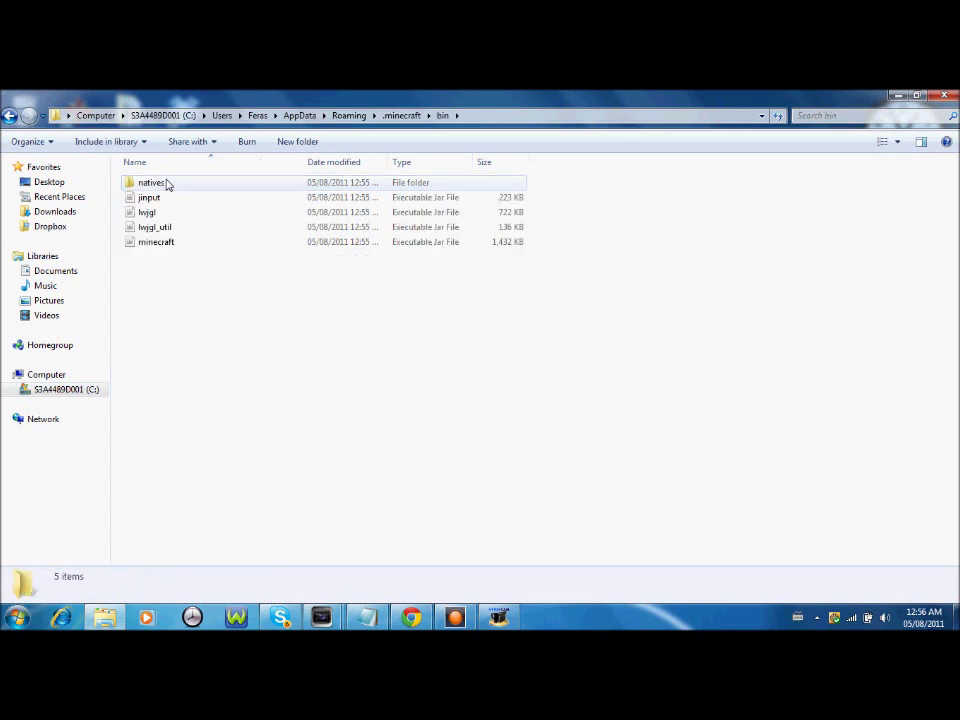
left_click(170, 246)
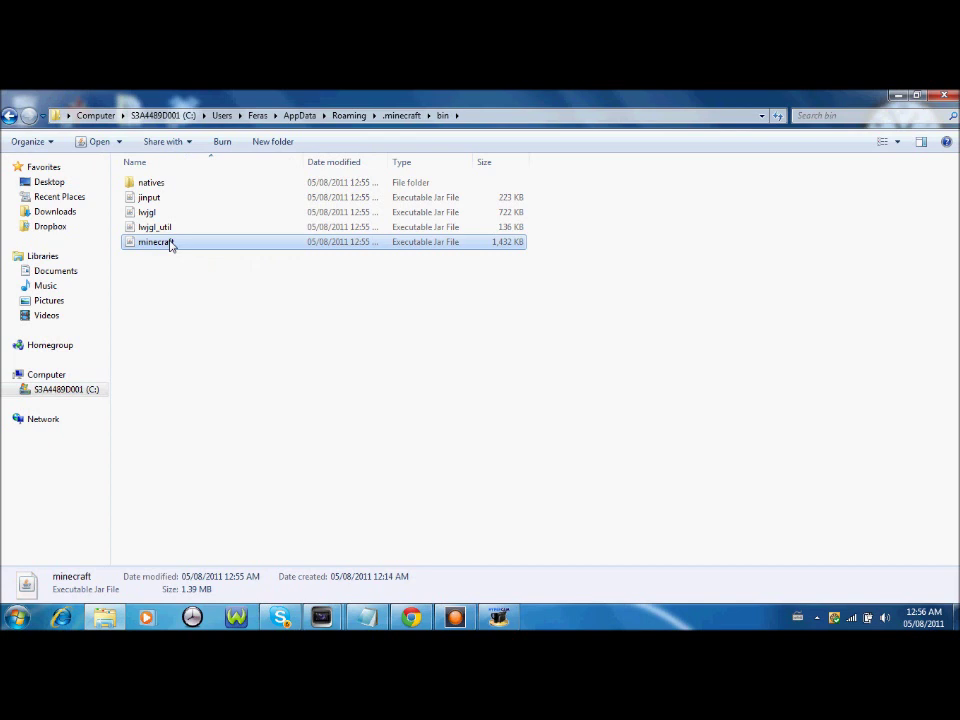
right_click(170, 246)
Step: Open minecraft.jar with WinRAR, delete its META-INF folder, and minimize it
mouse_move(238, 265)
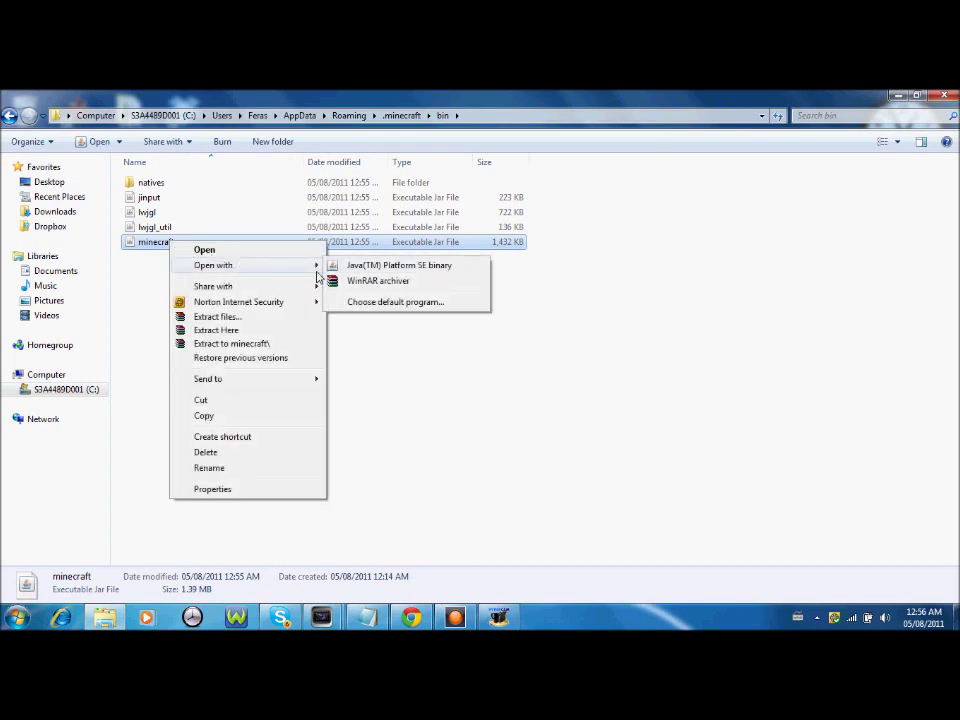
left_click(345, 281)
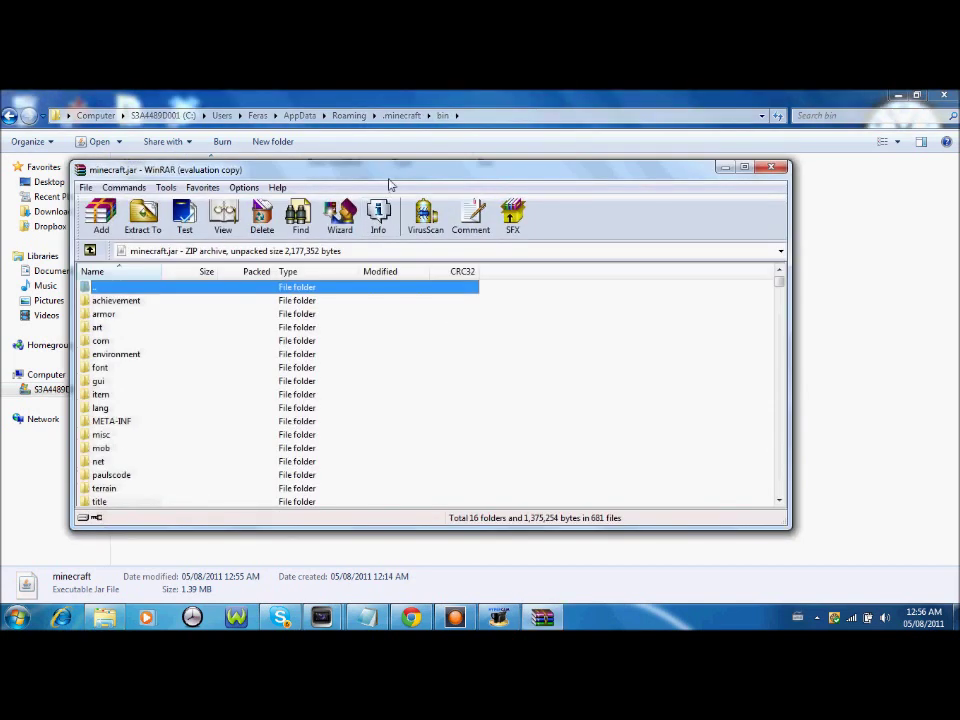
left_click(200, 422)
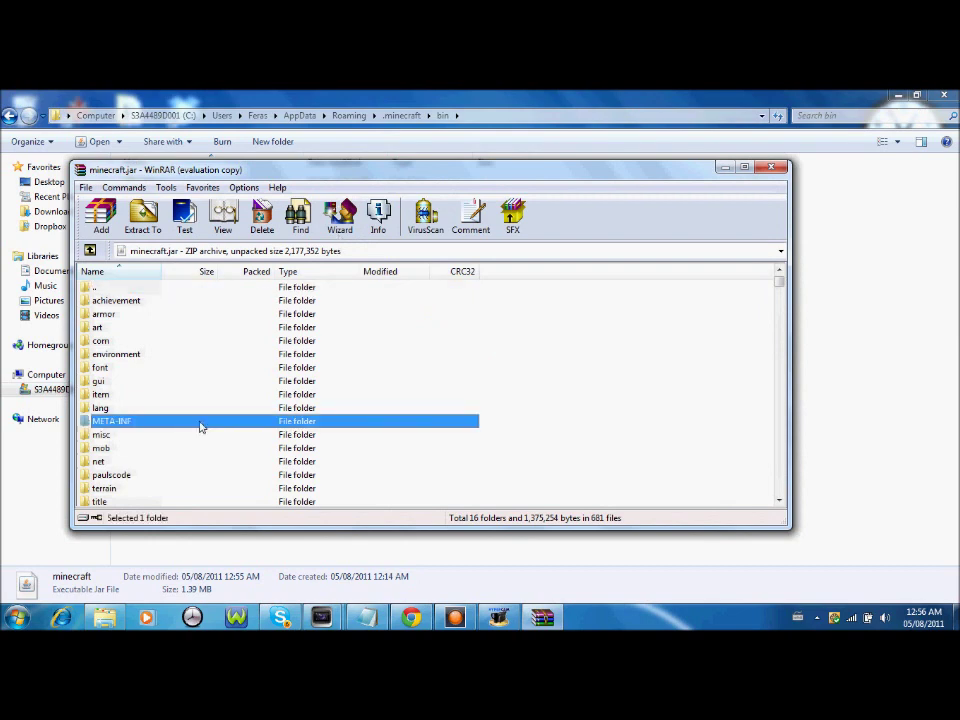
right_click(200, 422)
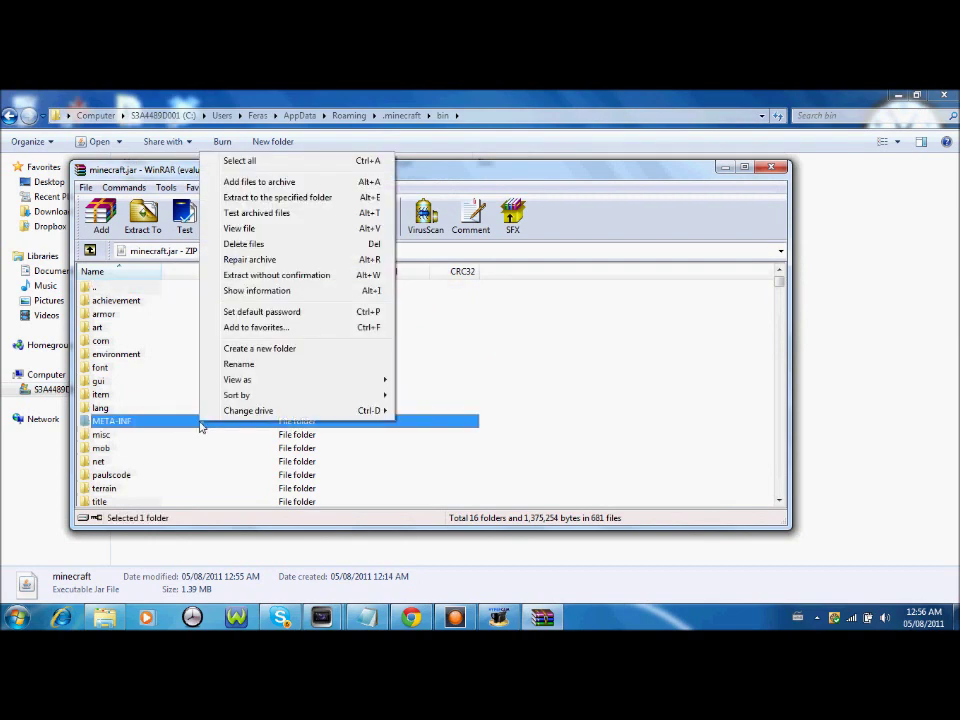
left_click(255, 243)
left_click(483, 400)
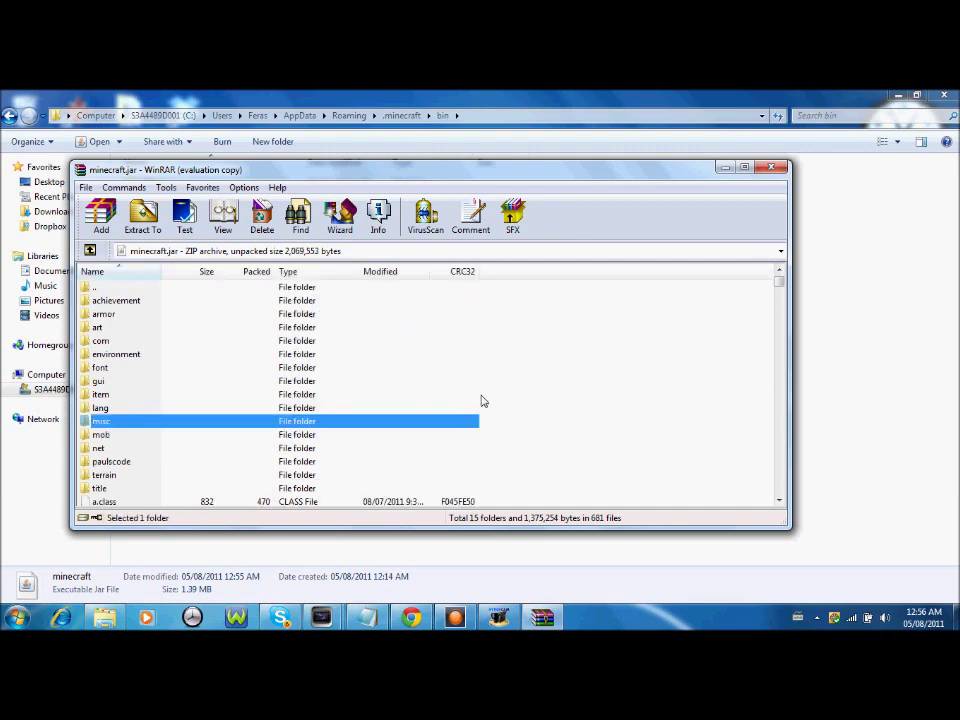
left_click(725, 168)
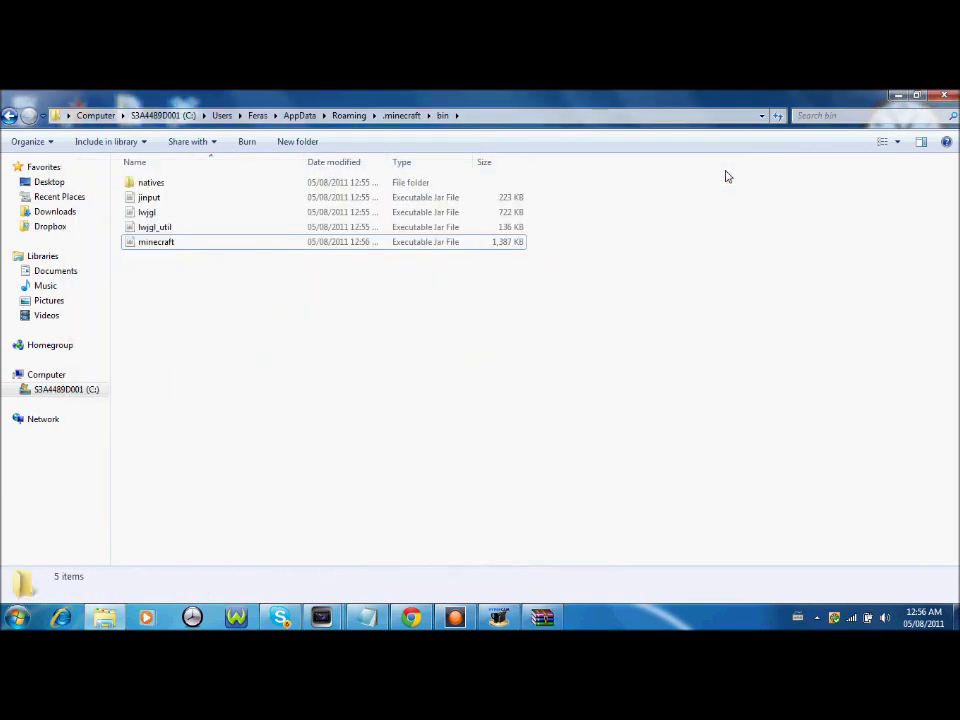
Step: Add all ModLoader.zip files into minecraft.jar, then close ModLoader.zip
left_click(16, 617)
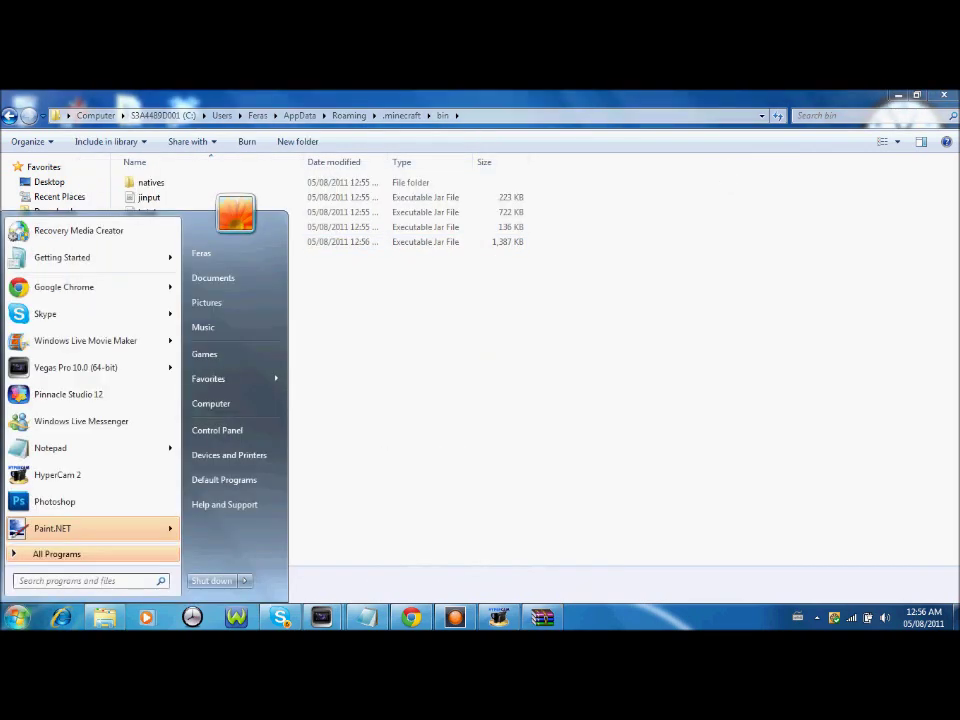
type("modloader")
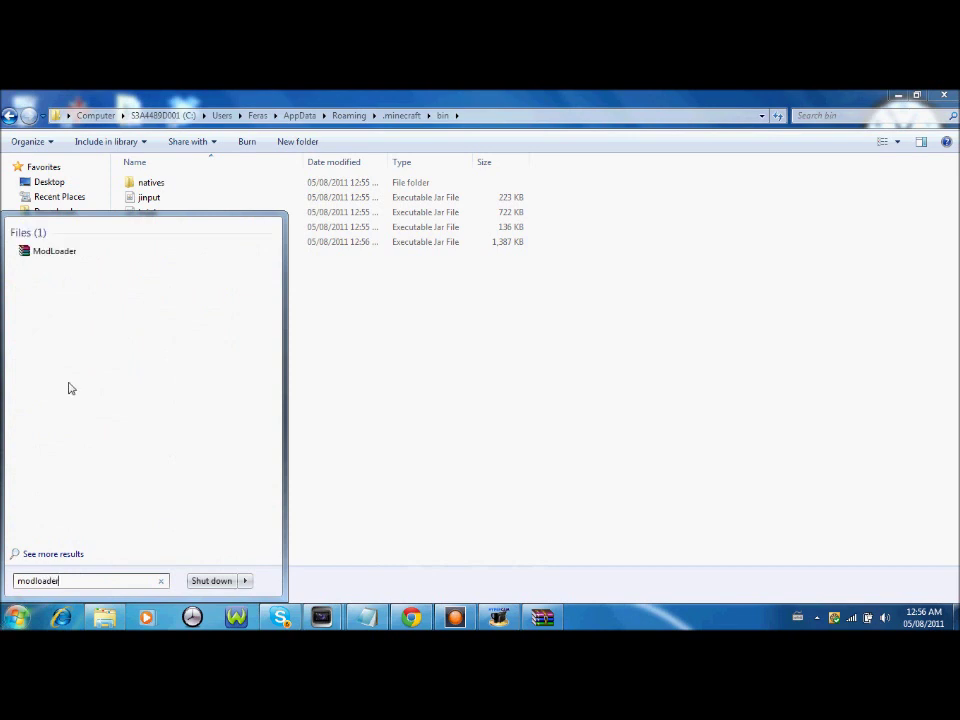
left_click(55, 255)
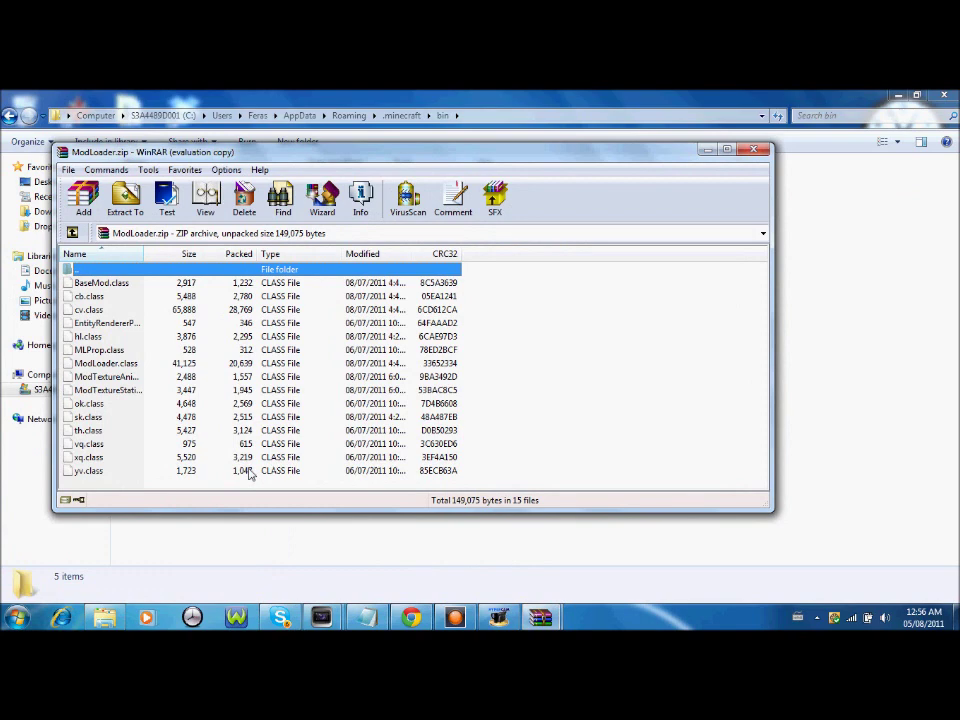
key("ctrl+a")
mouse_move(259, 364)
left_mouse_down()
mouse_move(415, 437)
mouse_move(508, 591)
mouse_move(540, 612)
mouse_move(472, 566)
mouse_move(615, 414)
left_mouse_up()
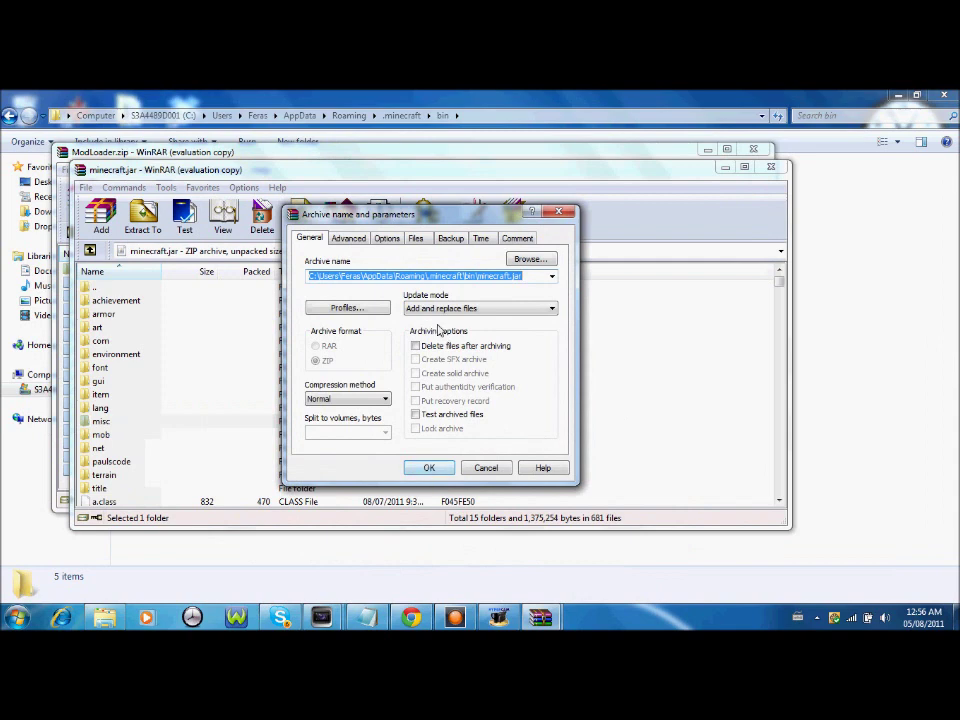
left_click(421, 472)
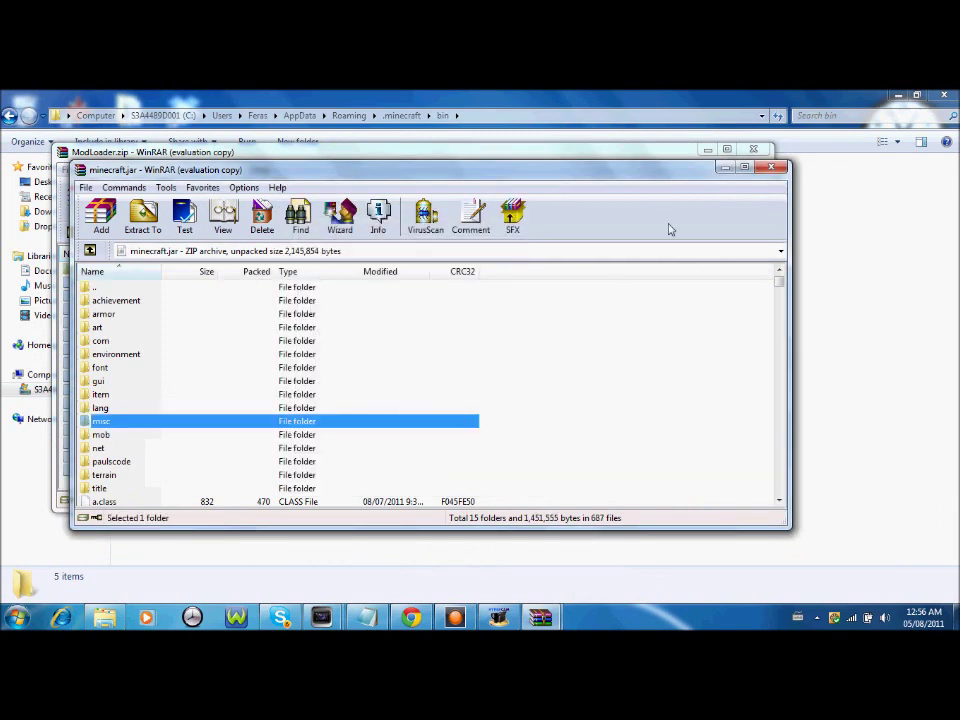
left_click(725, 168)
left_click(755, 150)
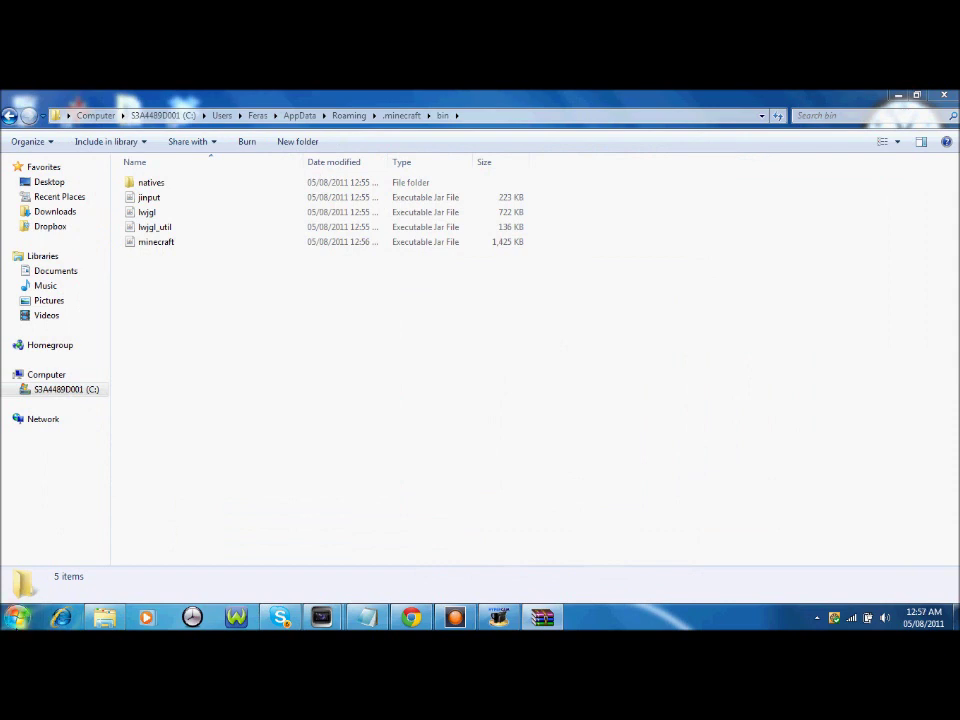
Step: Search 'mill' in the Start menu and open Millenaire1.0.7.zip in WinRAR
left_click(16, 617)
type("me")
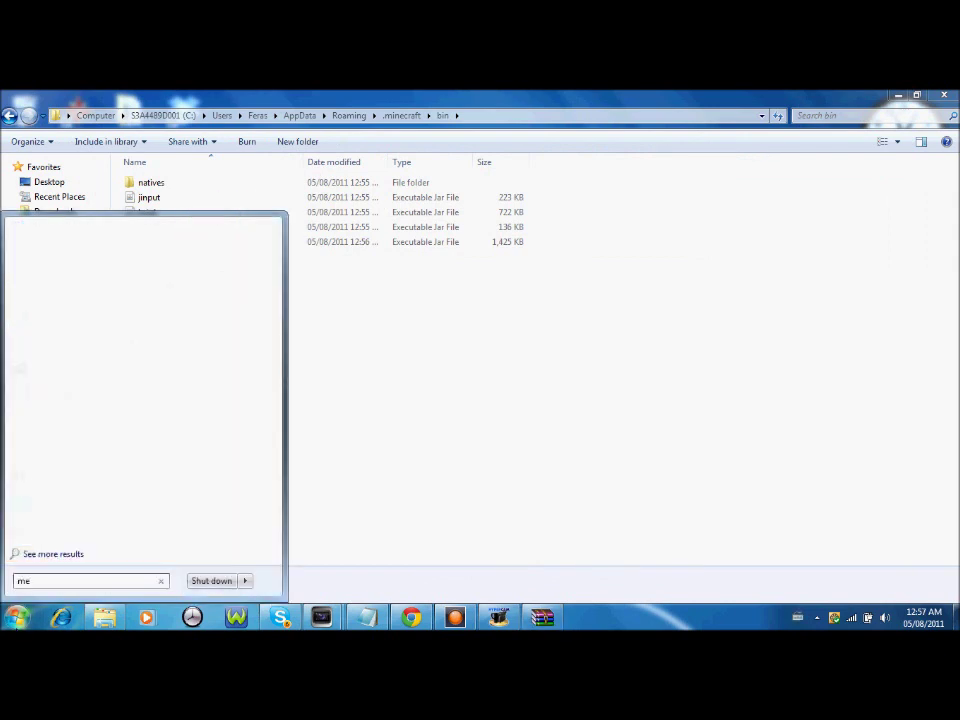
key("BackSpace")
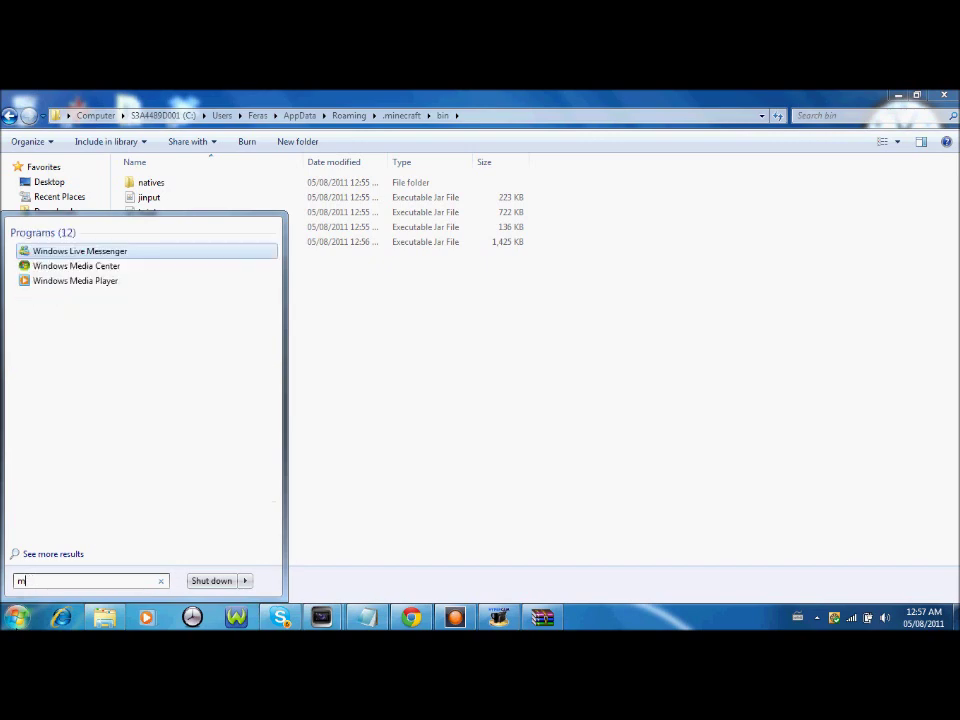
type("ill")
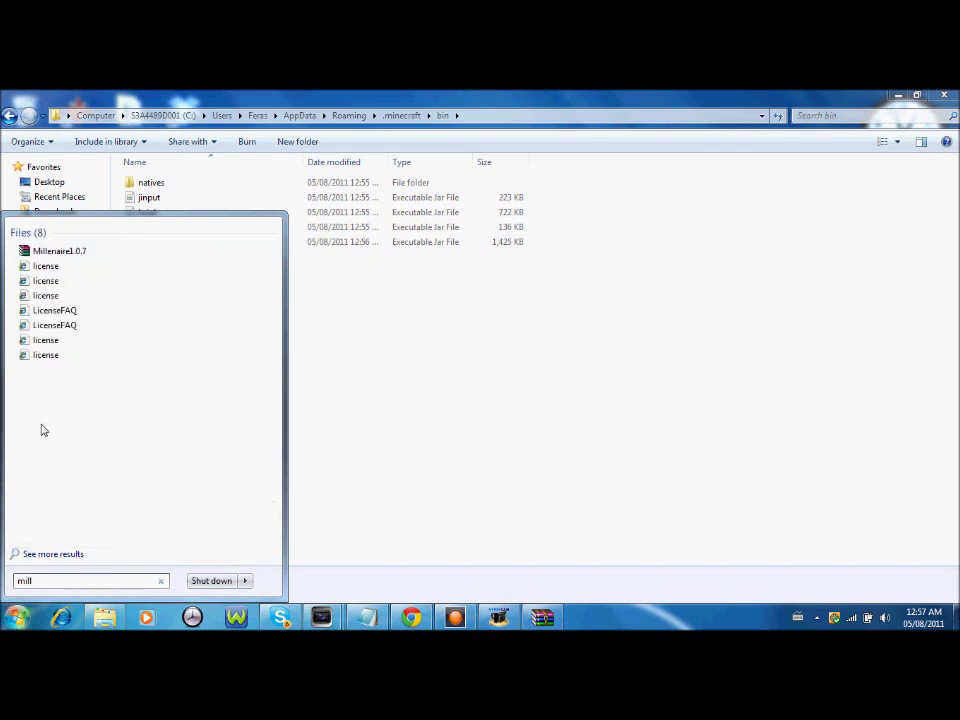
left_click(100, 252)
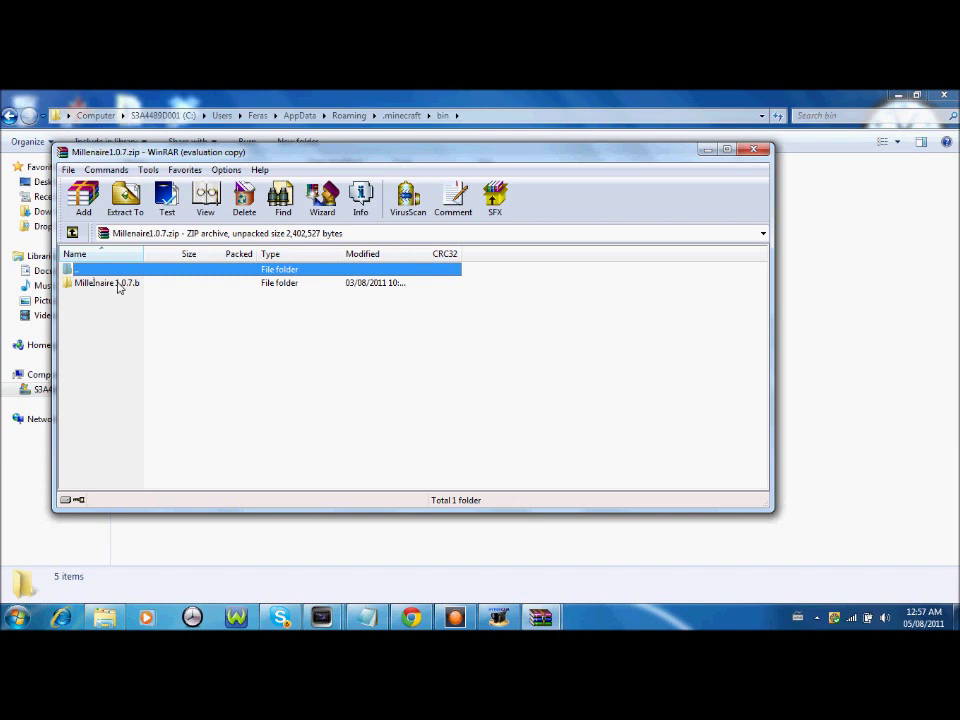
Step: Browse into Millenaire 1.0.7.b\Put in minecraft folder, then minimize the archive window
double_click(118, 285)
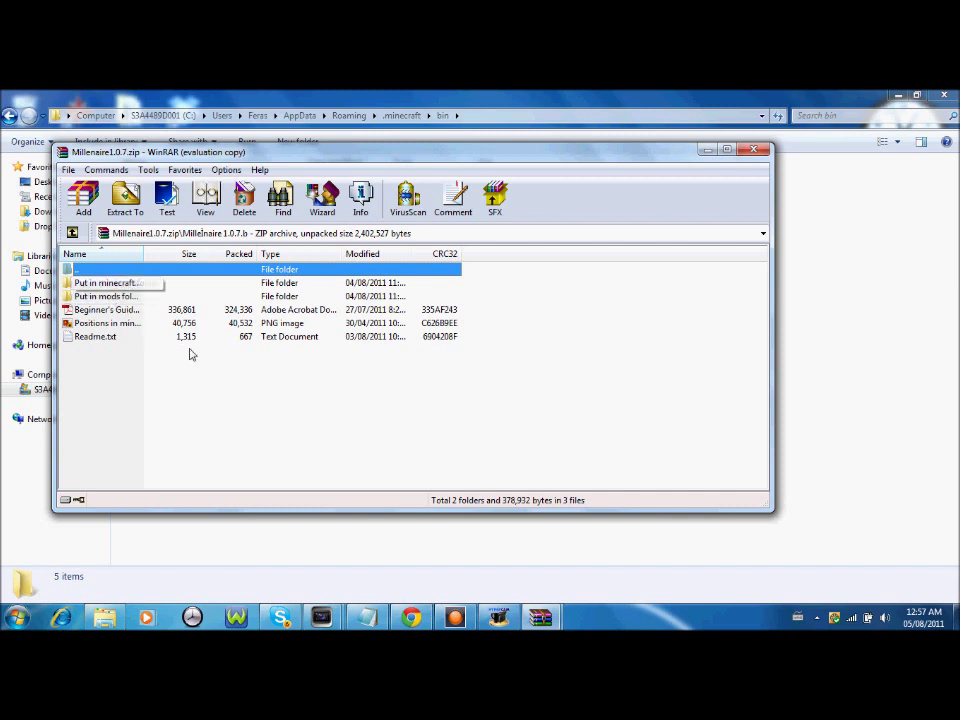
left_click(137, 282)
left_click(137, 282)
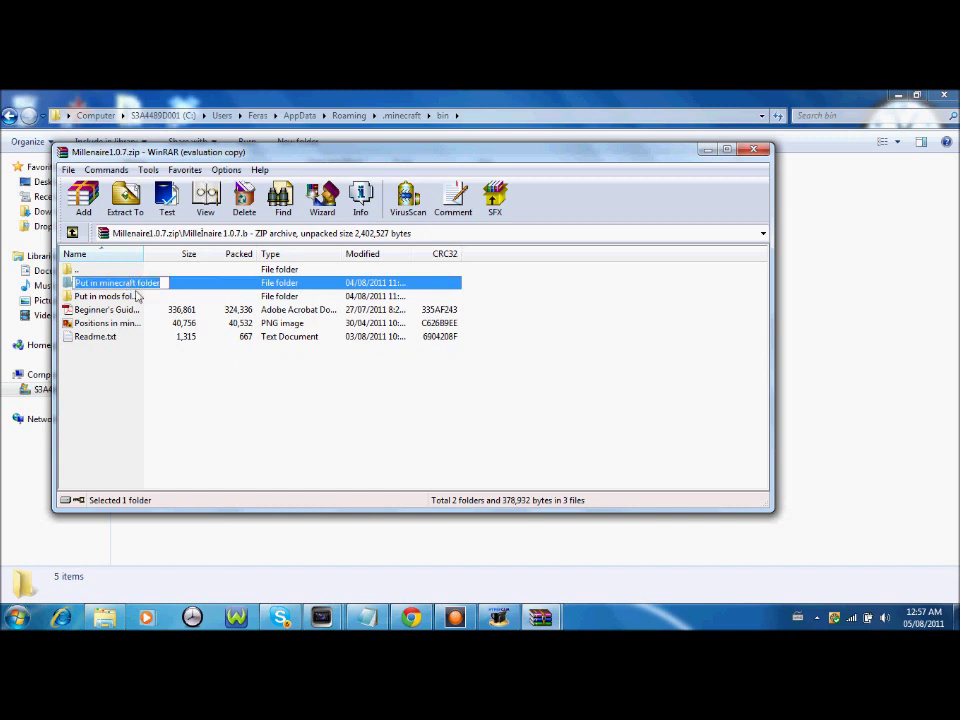
double_click(154, 283)
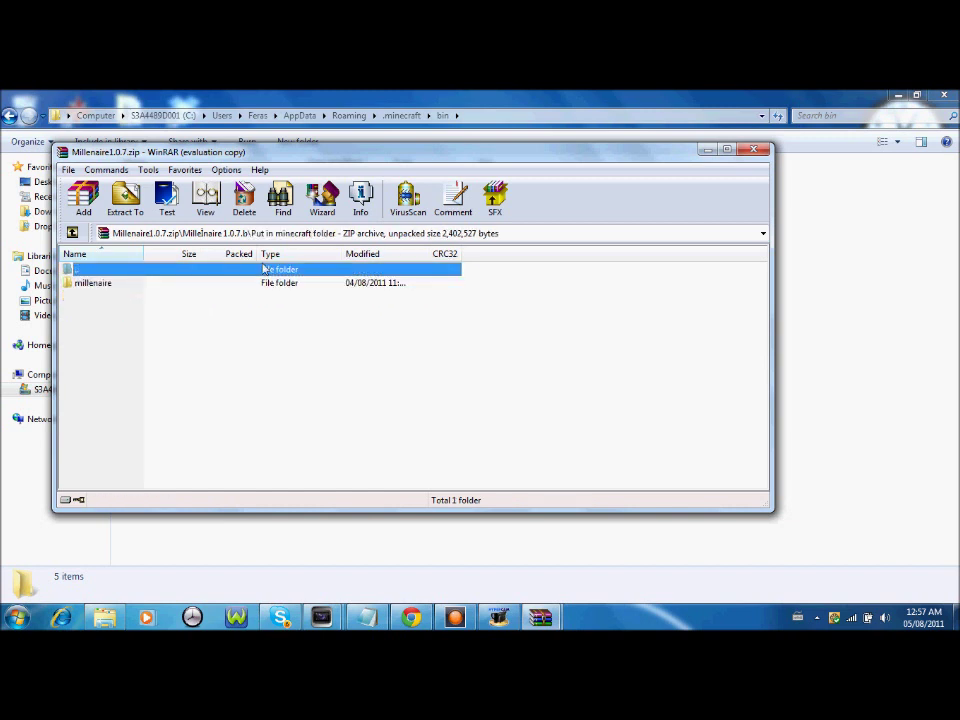
double_click(62, 152)
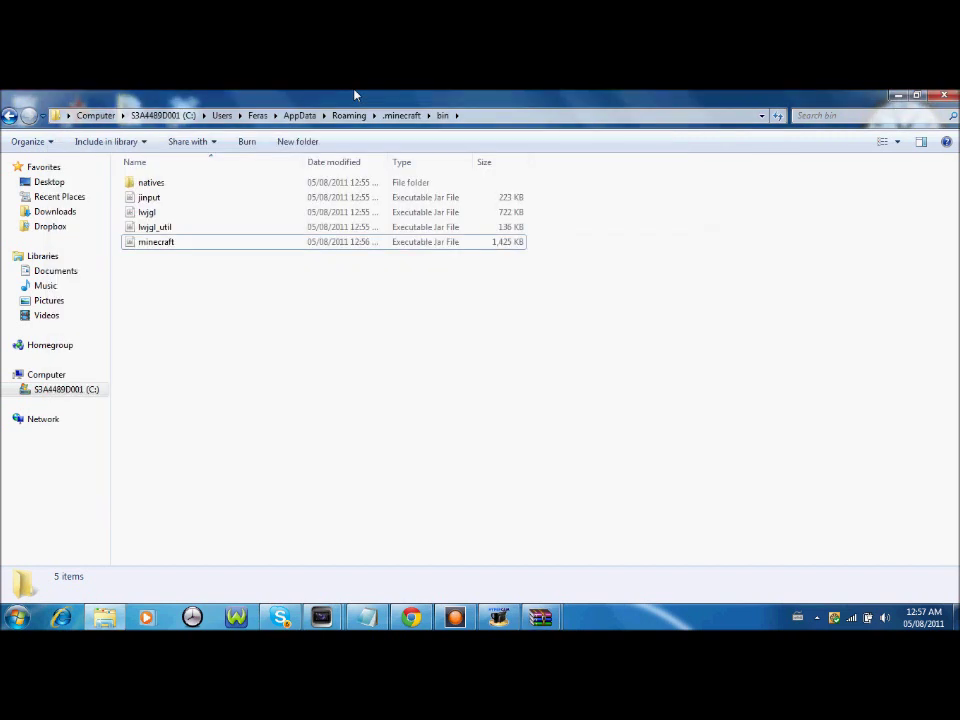
Step: Return Explorer to .minecraft and drag the millenaire folder into it from the archive
left_click(9, 114)
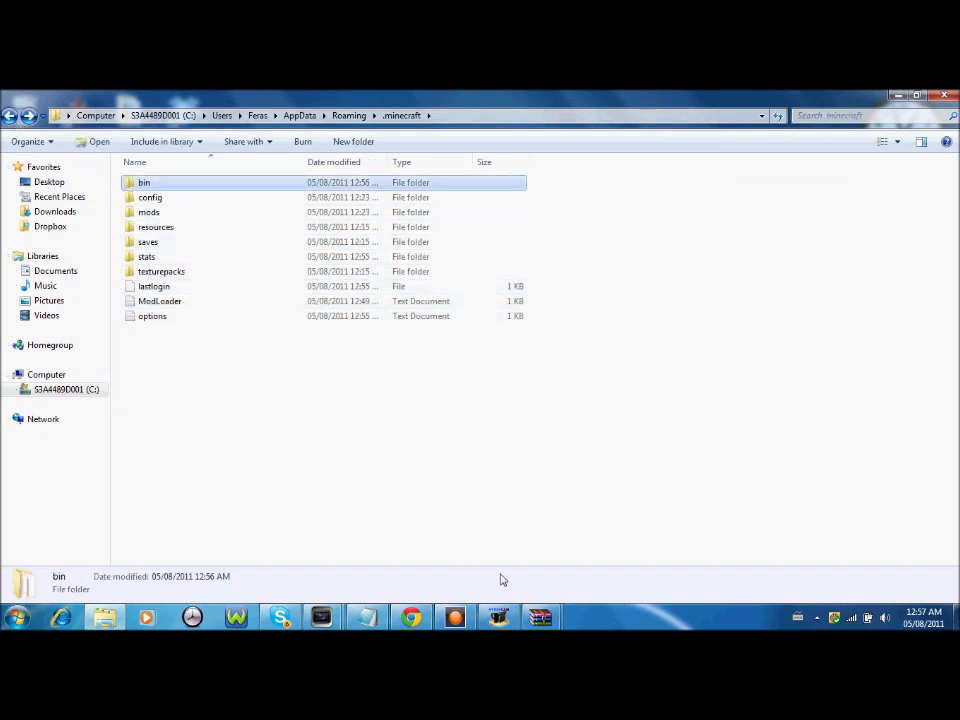
mouse_move(540, 617)
left_click(570, 565)
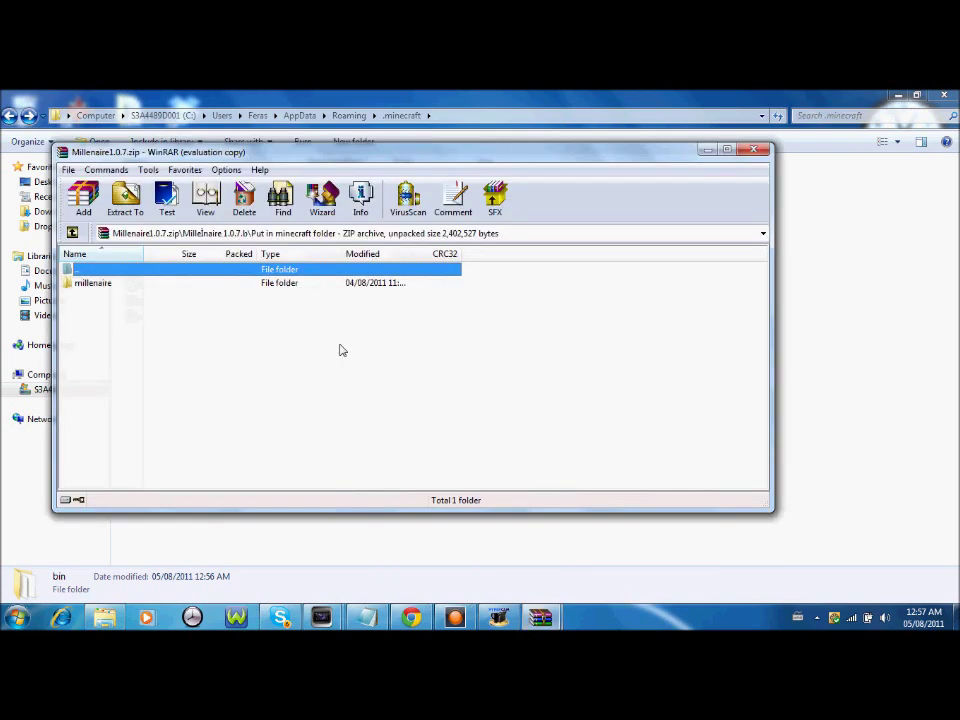
left_click_drag(270, 155, 596, 156)
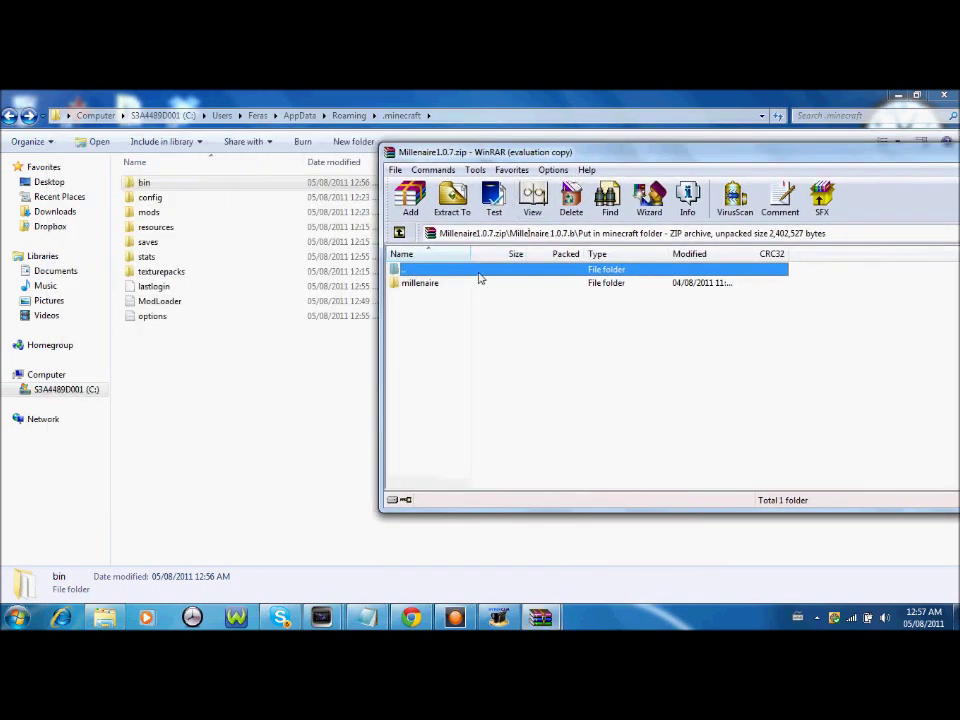
mouse_move(480, 283)
left_mouse_down()
mouse_move(369, 326)
mouse_move(229, 409)
left_mouse_up()
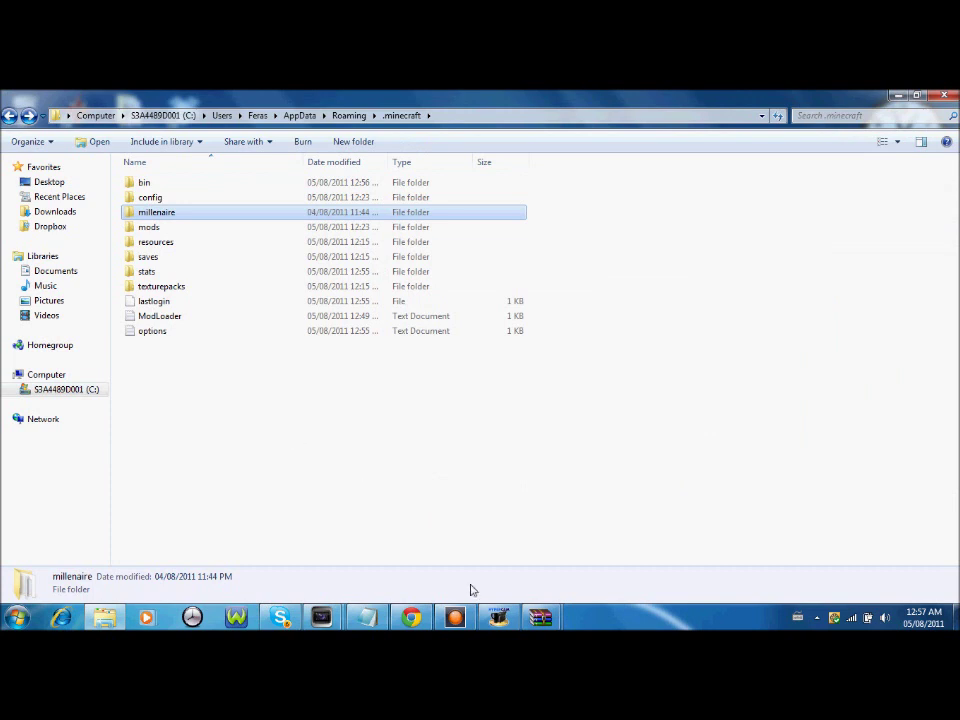
Step: Open the nested millenaire1.0.7.zip from the archive's Put in mods folder
mouse_move(530, 615)
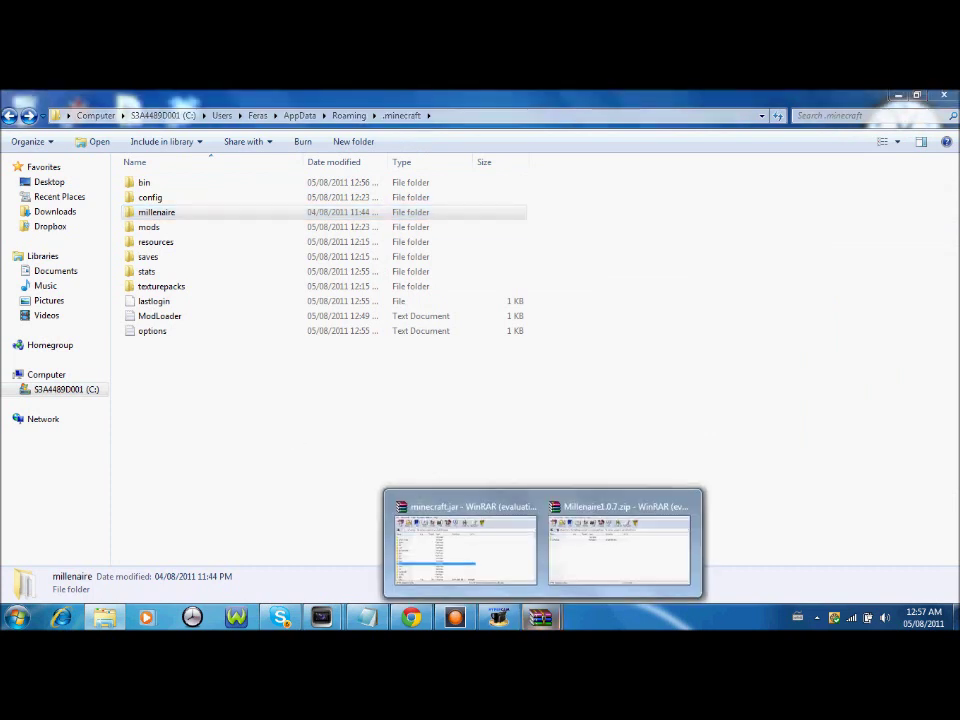
left_click(598, 551)
double_click(458, 268)
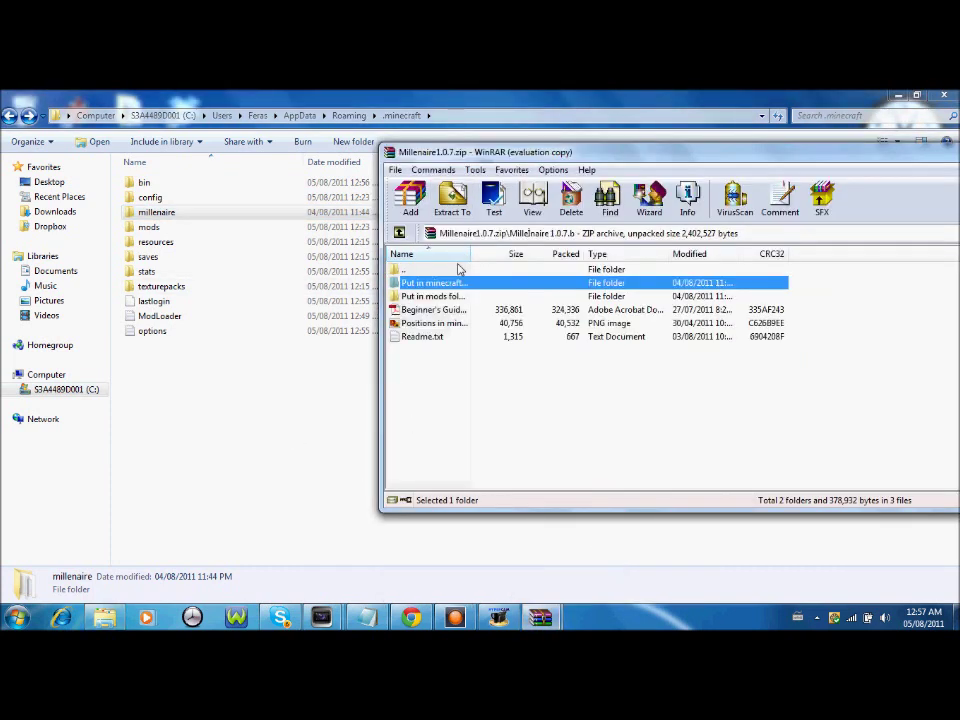
double_click(456, 296)
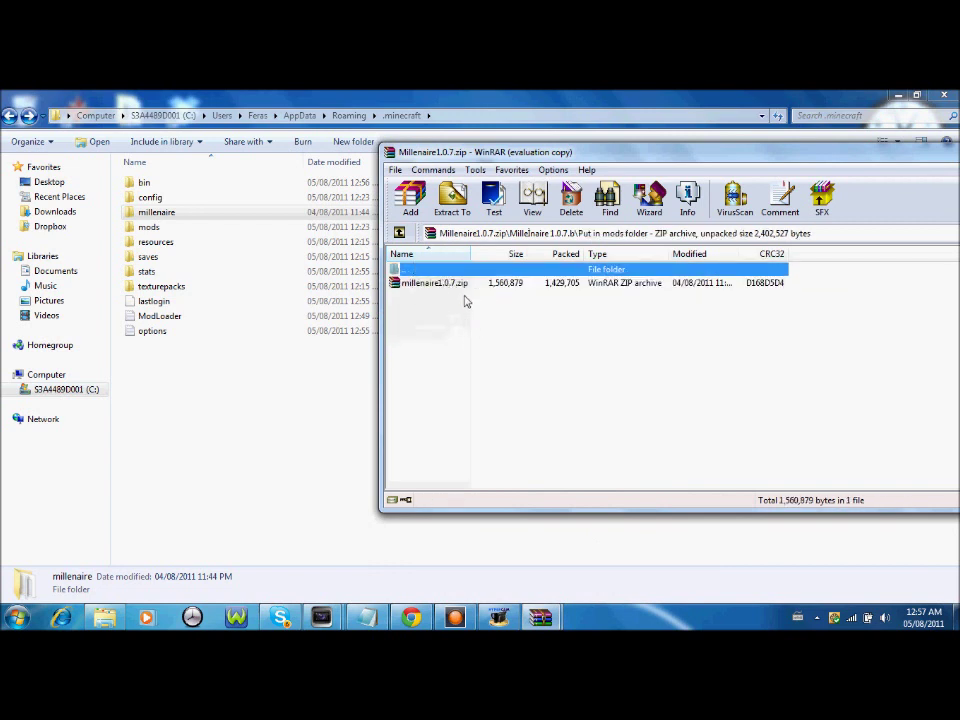
double_click(440, 283)
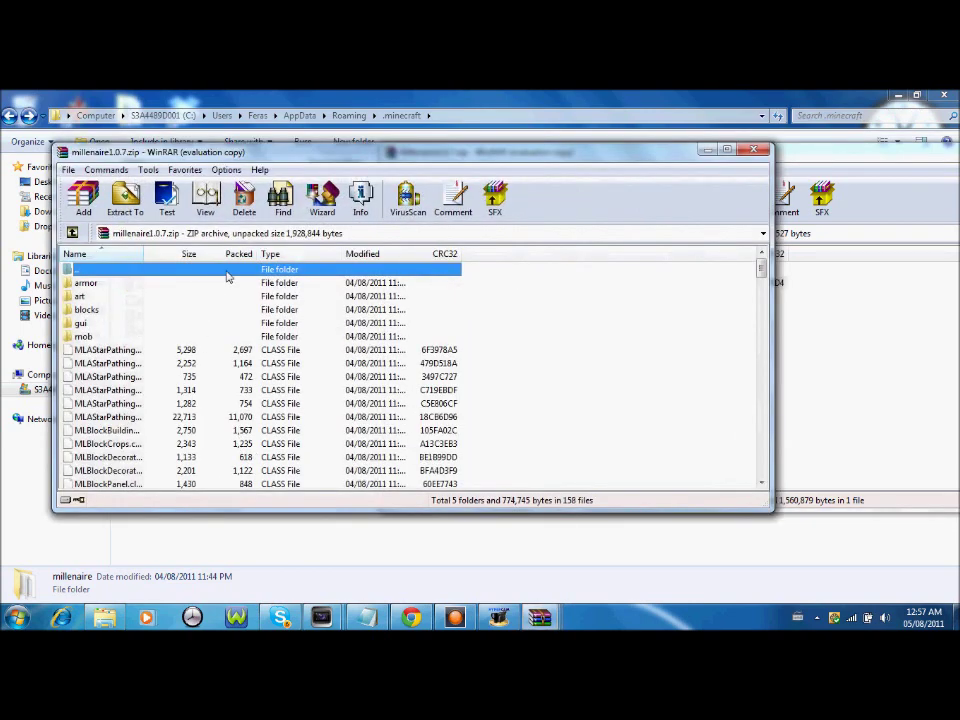
left_click(704, 150)
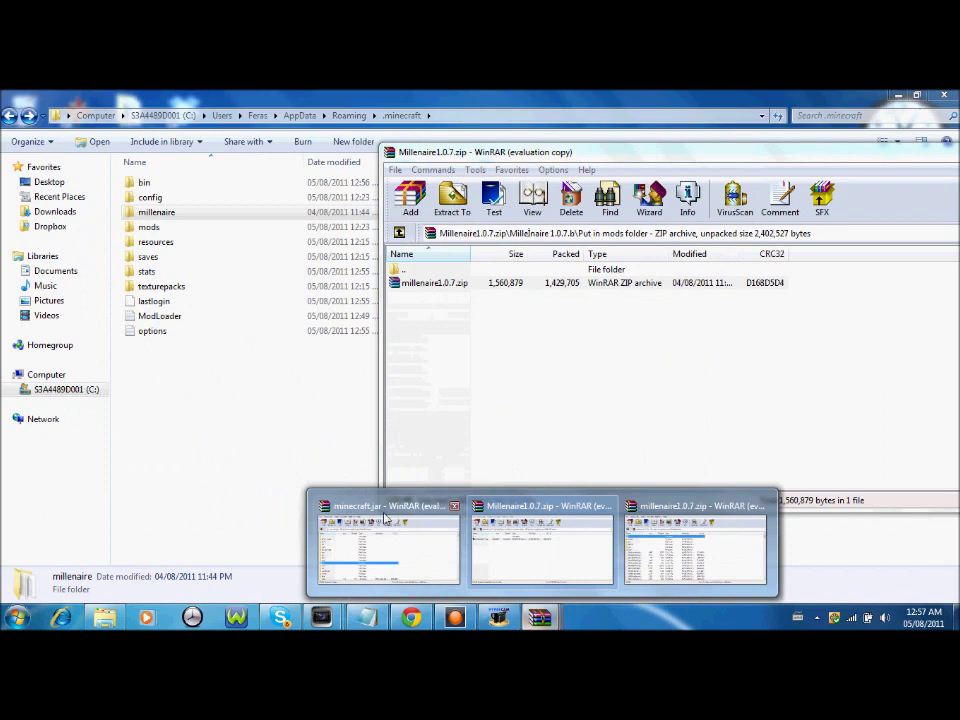
Step: Bring the inner millenaire1.0.7.zip window forward and select all its entries
left_click(388, 530)
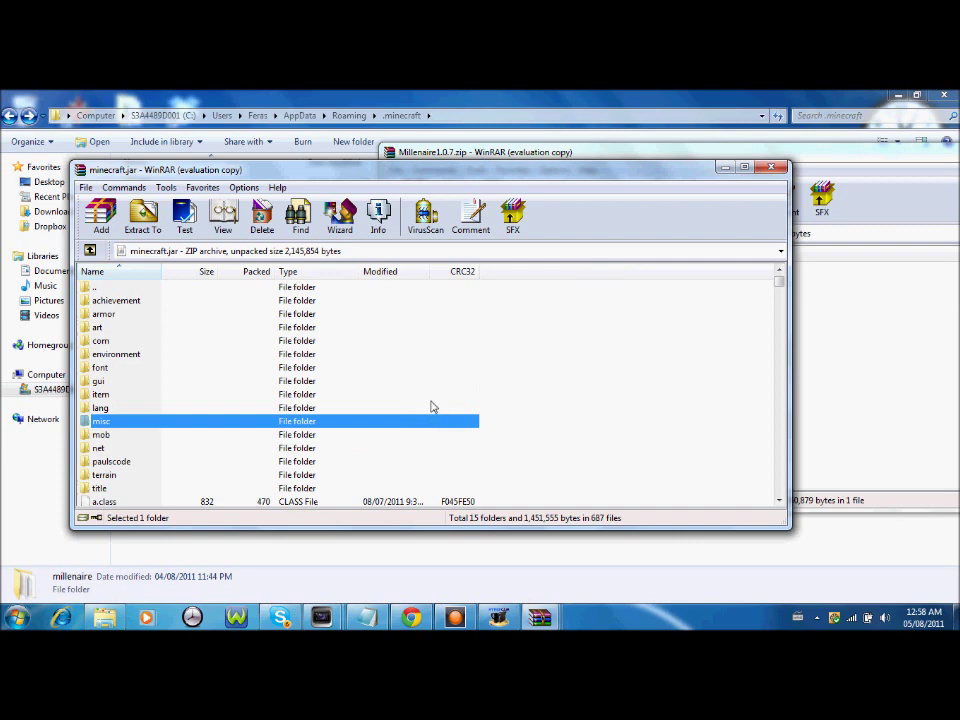
left_click(539, 617)
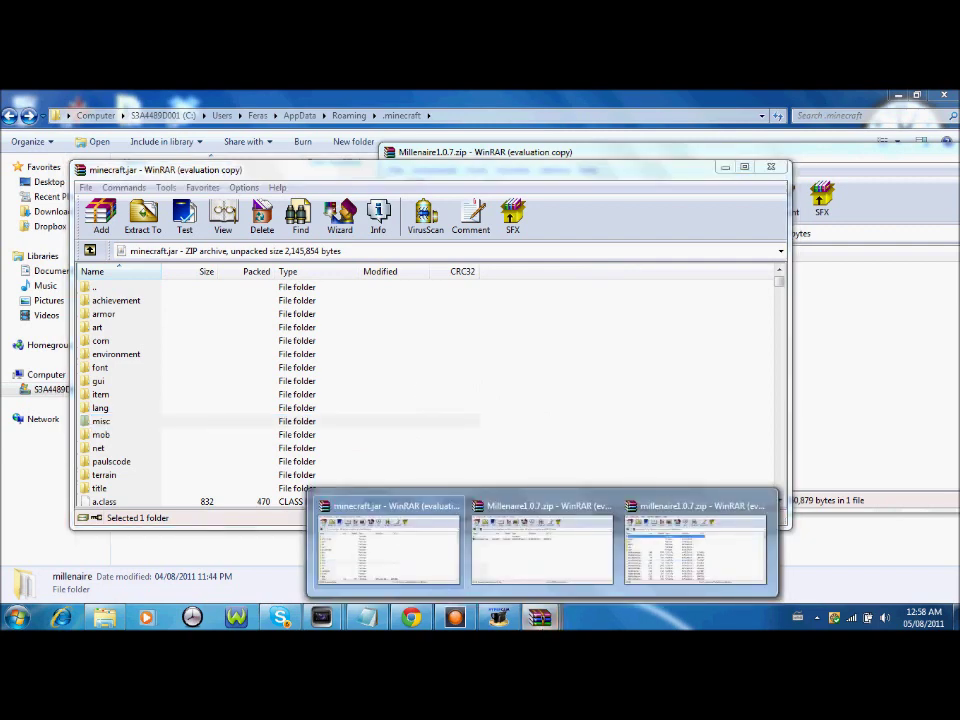
left_click(541, 545)
mouse_move(539, 617)
left_click(683, 566)
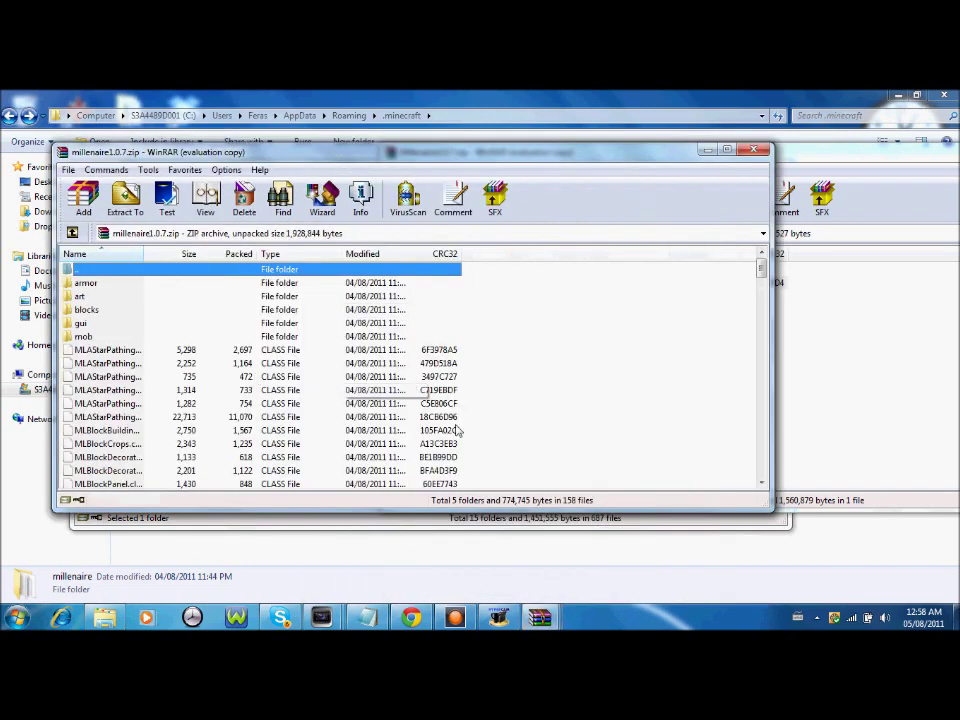
key("ctrl+a")
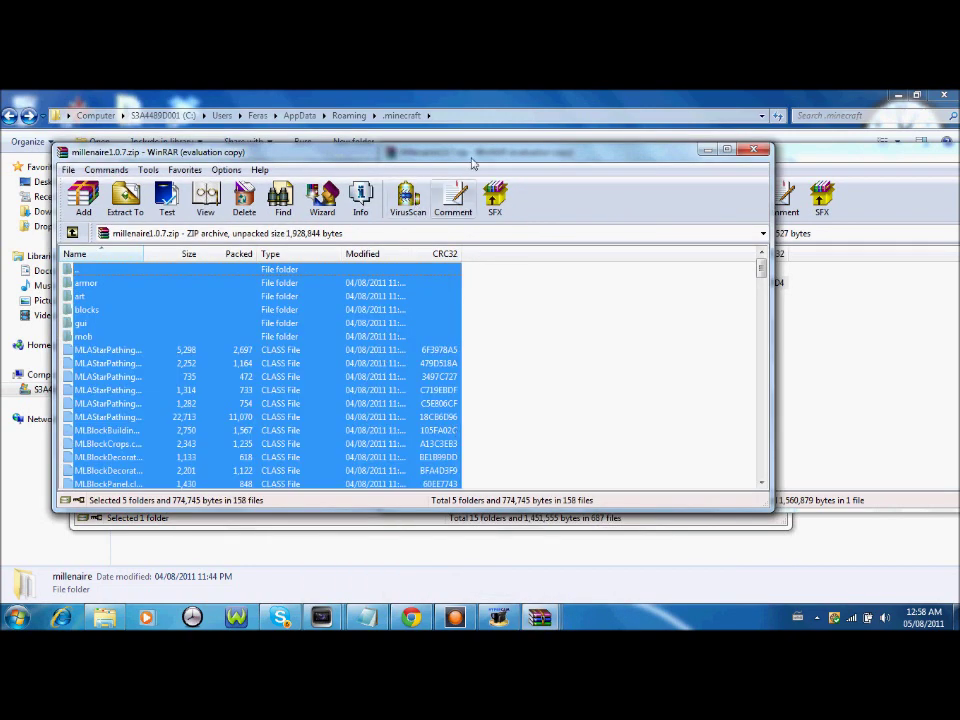
Step: Drag the selected Millenaire files into minecraft.jar, confirm, and close minecraft.jar
mouse_move(477, 157)
left_mouse_down()
mouse_move(612, 141)
mouse_move(880, 191)
left_mouse_up()
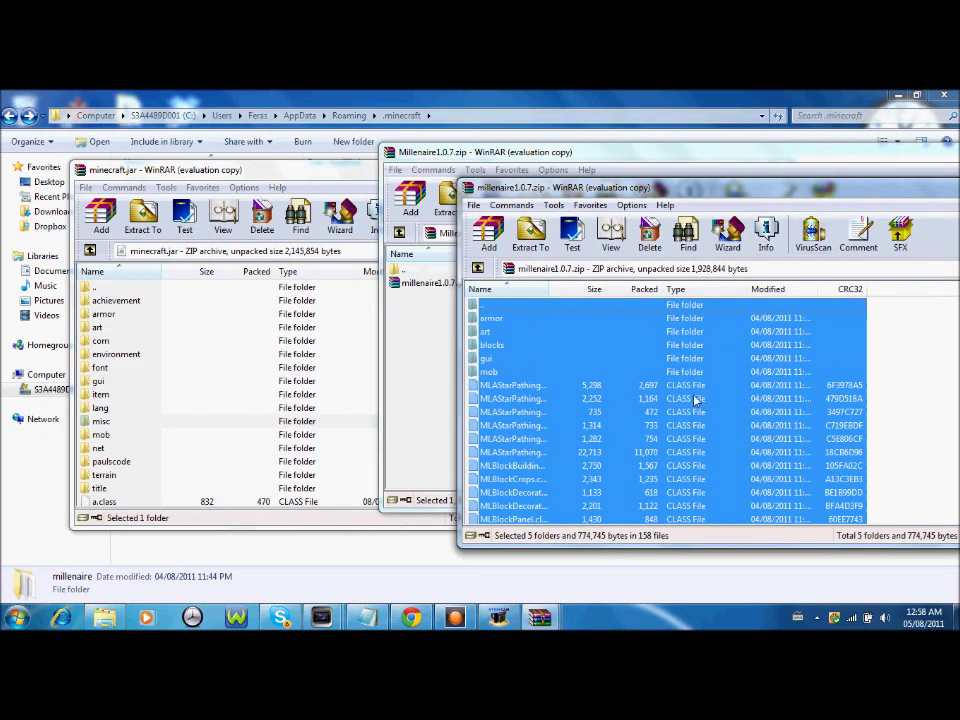
left_click_drag(367, 405, 349, 390)
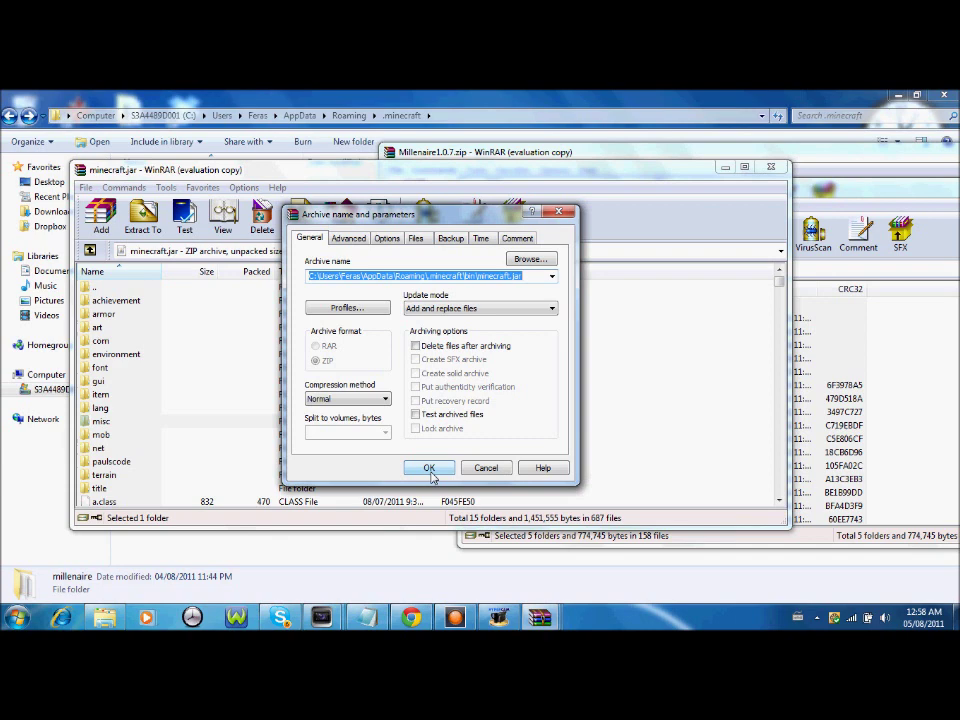
left_click(429, 470)
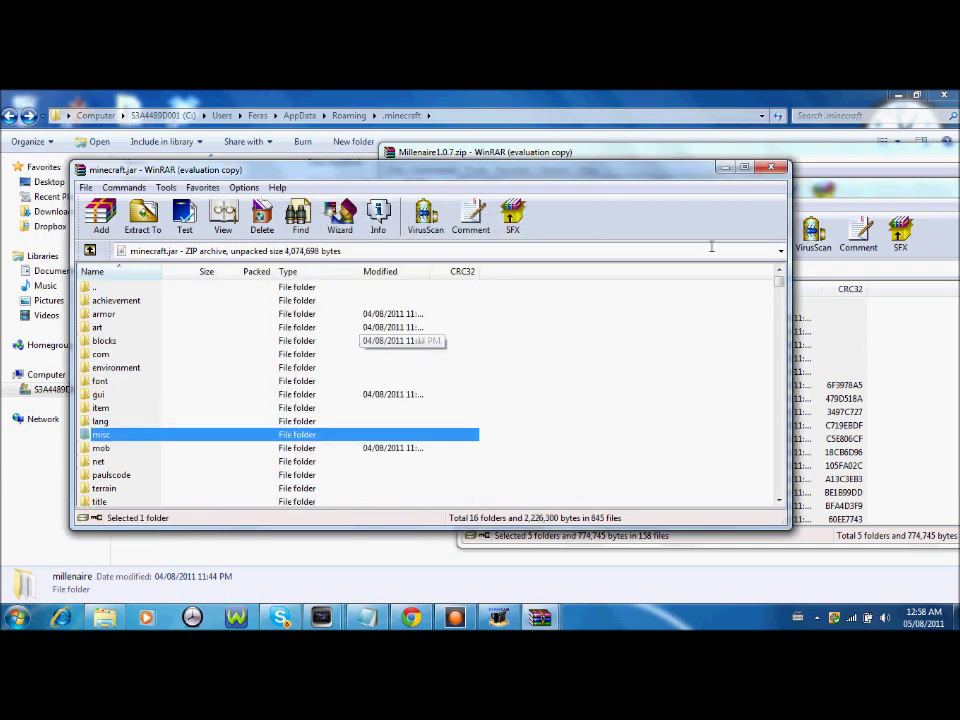
left_click(771, 166)
left_click_drag(804, 200, 548, 257)
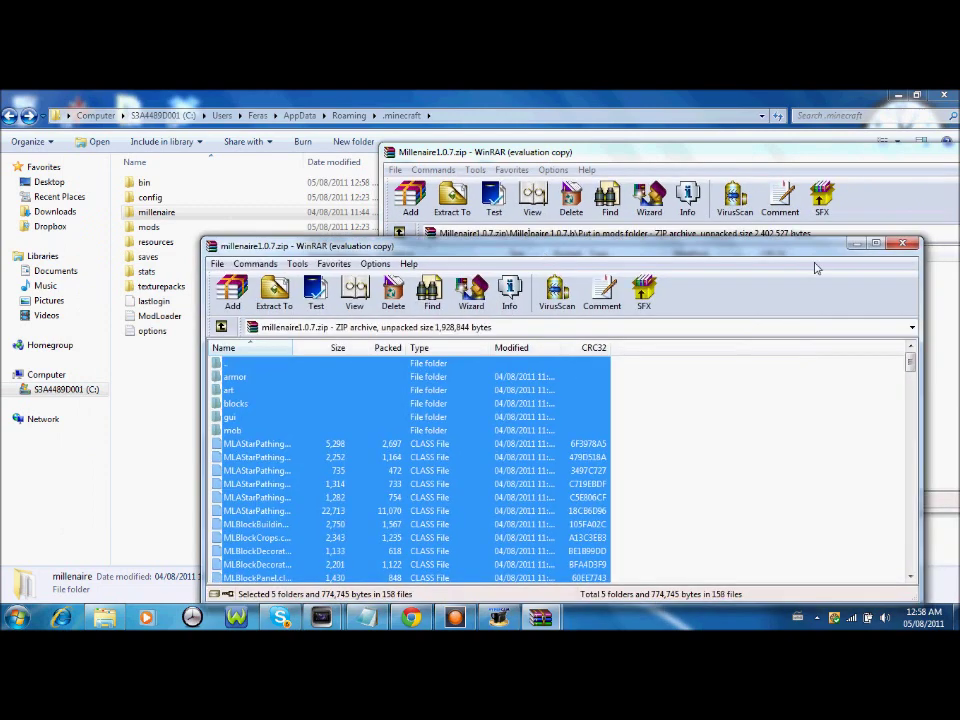
Step: Close both Millenaire archives and the .minecraft folder, then search 'minecraft' in Start
left_click(902, 243)
left_click_drag(821, 156, 561, 225)
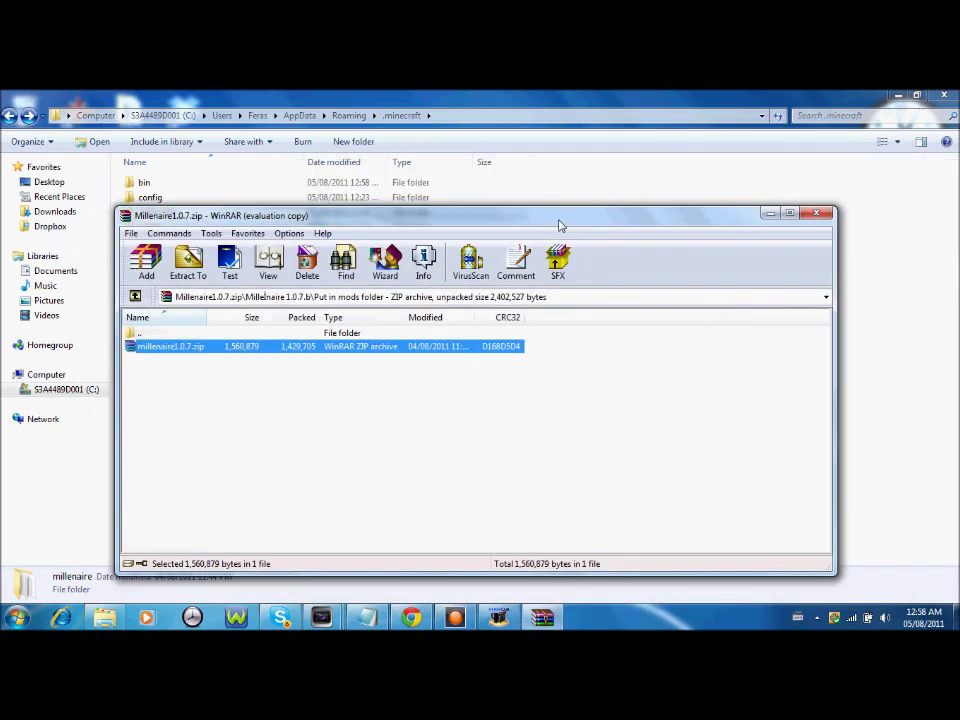
left_click(817, 212)
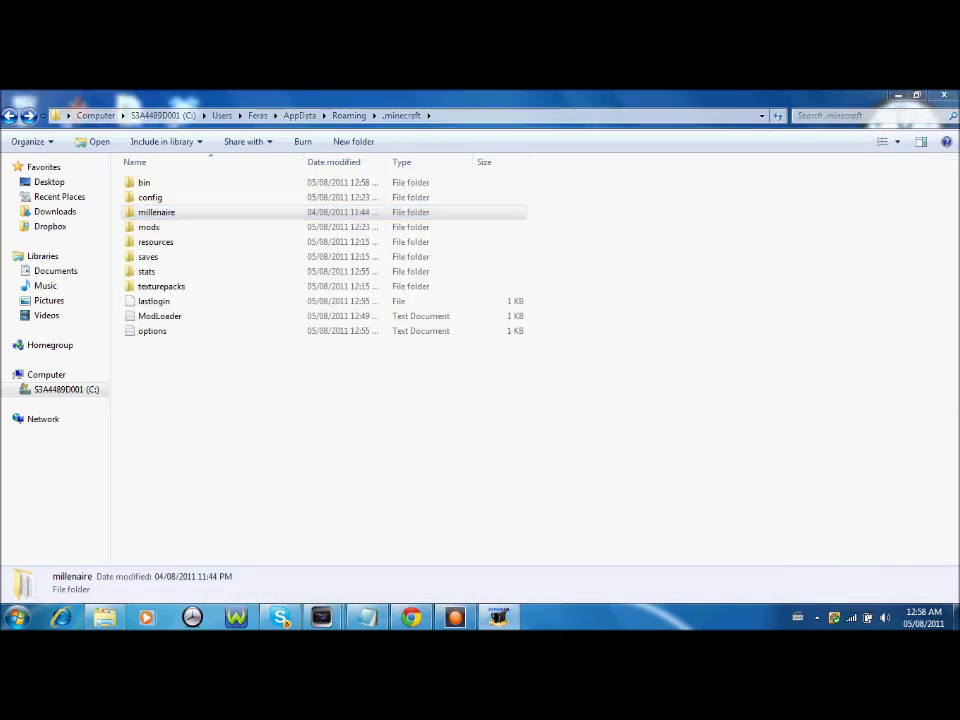
key("alt+F4")
key("super")
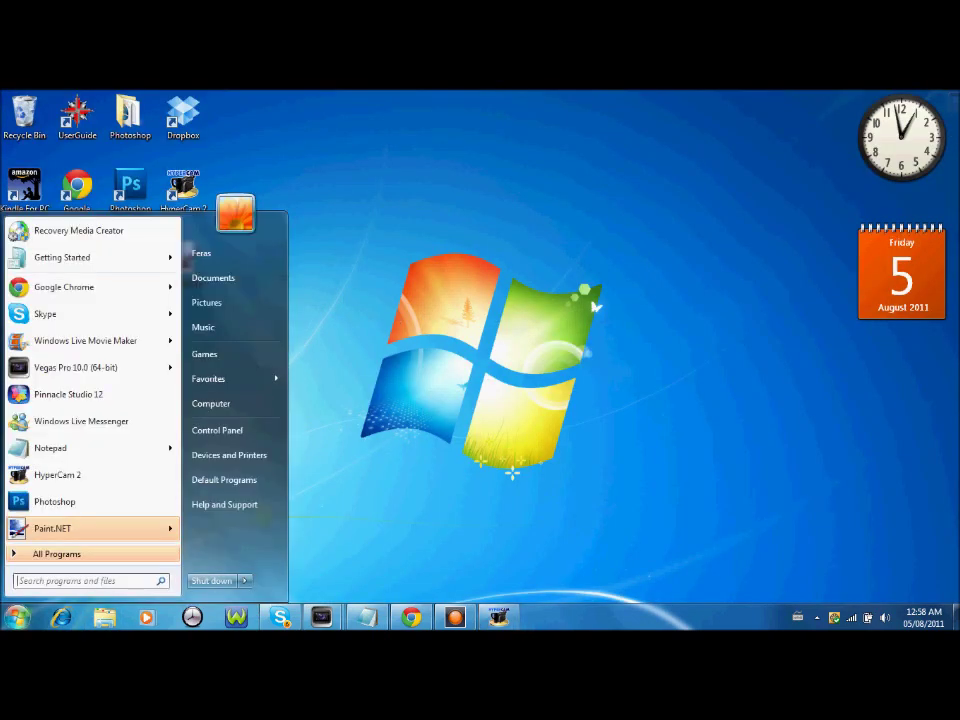
type("minecraft")
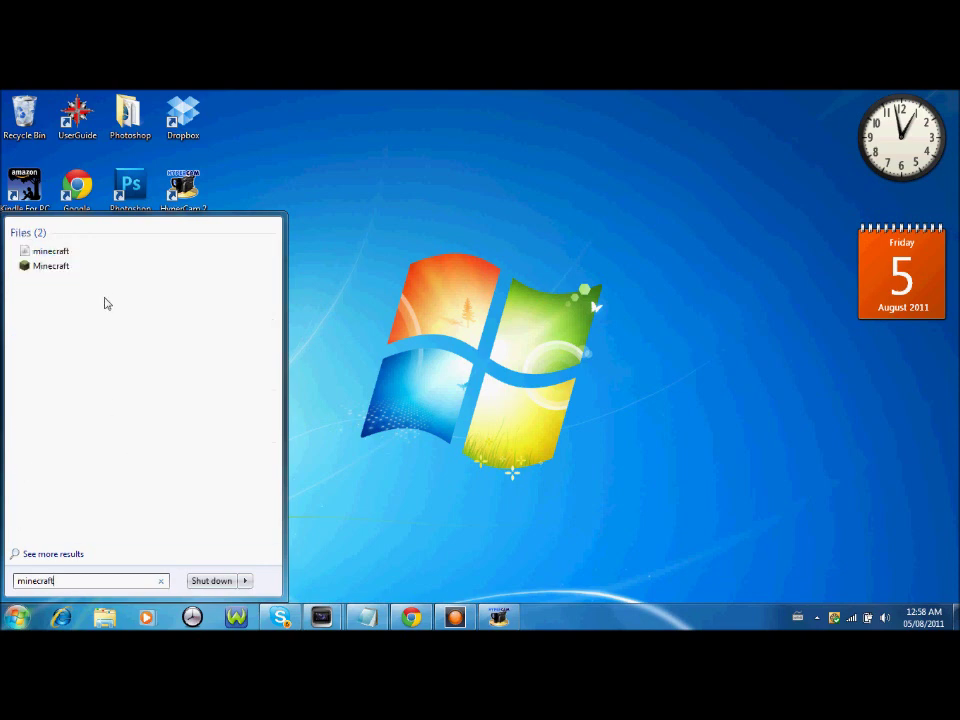
Step: Launch modded Minecraft Beta 1.7.3 from the search results, allowing the unverified program to run
left_click(96, 268)
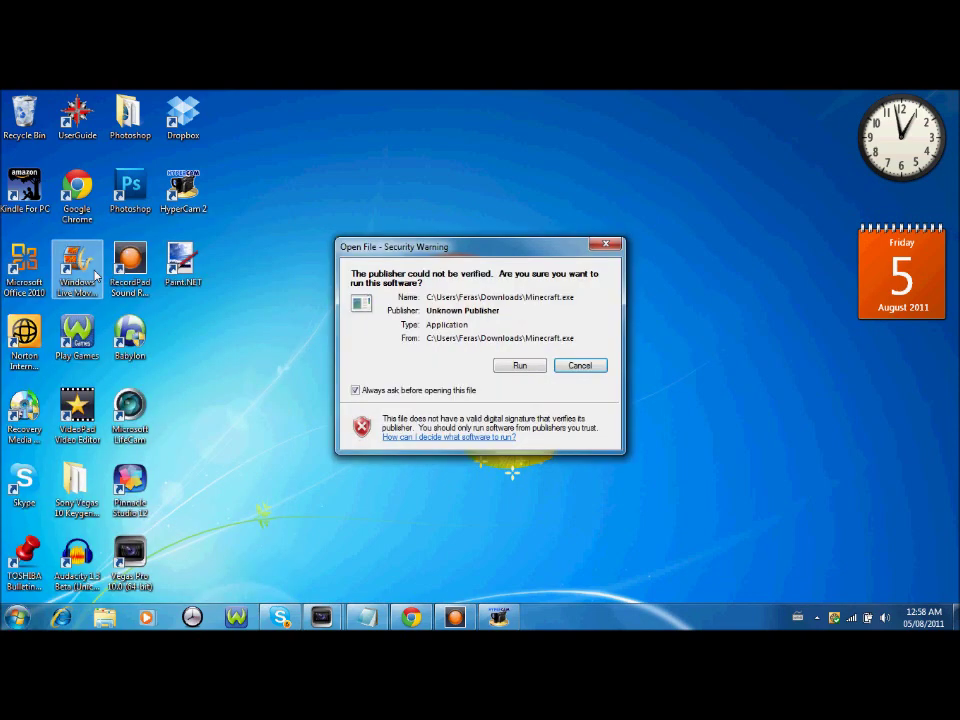
left_click(524, 369)
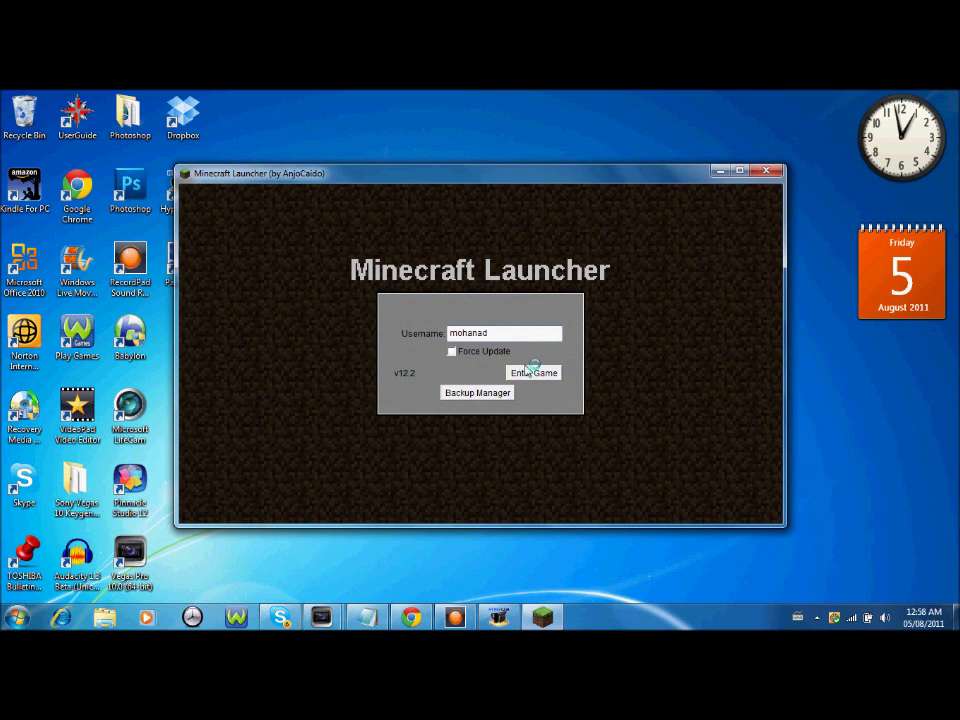
left_click(535, 373)
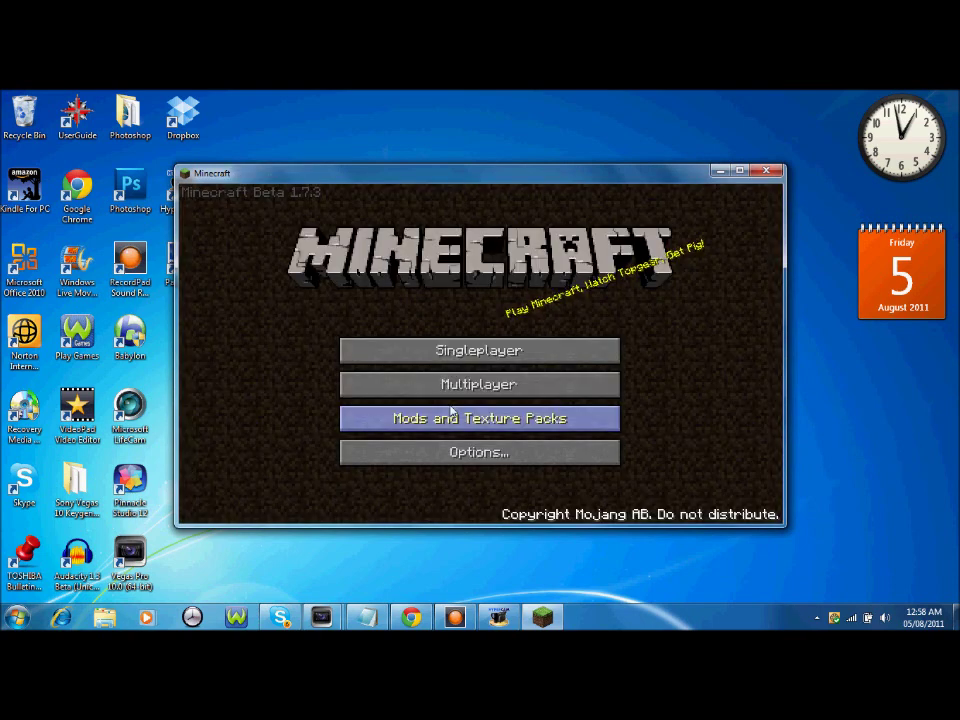
Step: Start generating a new singleplayer world, then close the Minecraft game window
left_click(566, 347)
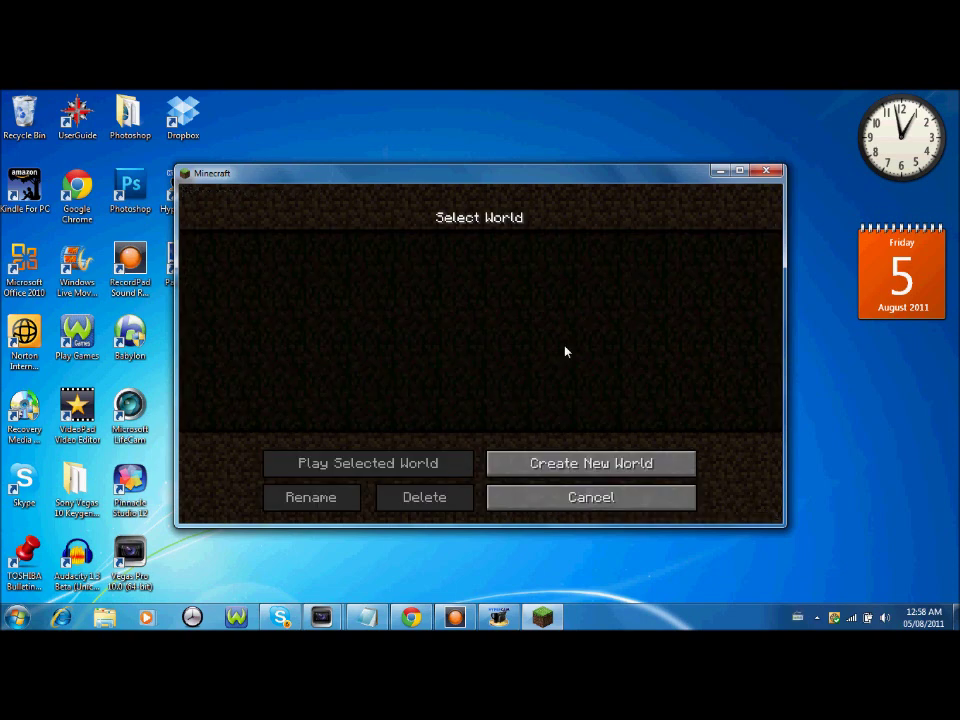
left_click(518, 465)
left_click(484, 434)
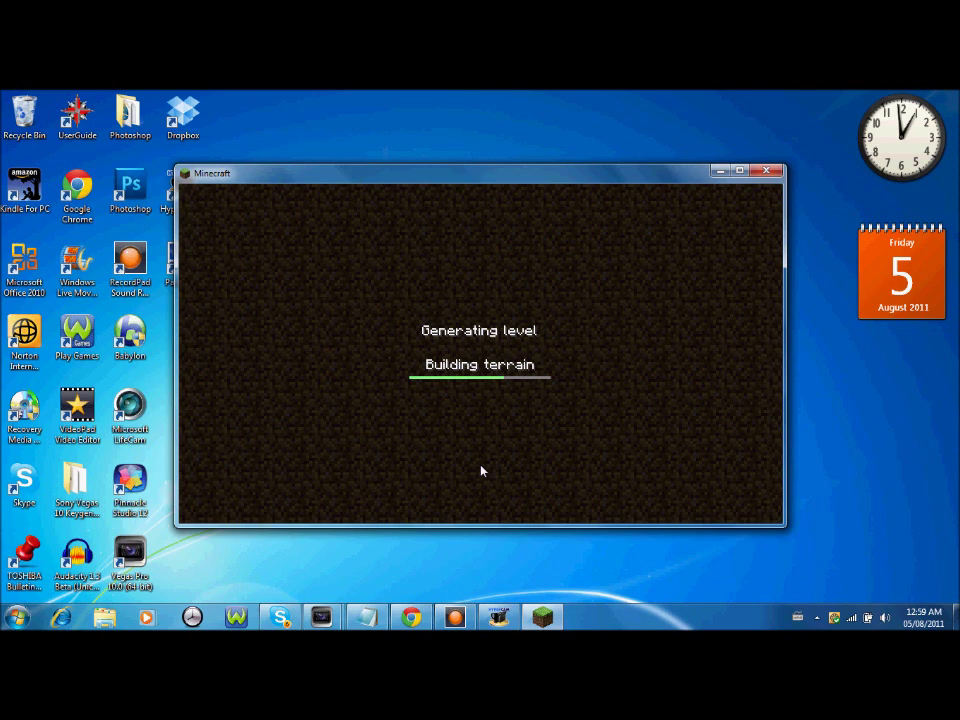
left_click(771, 169)
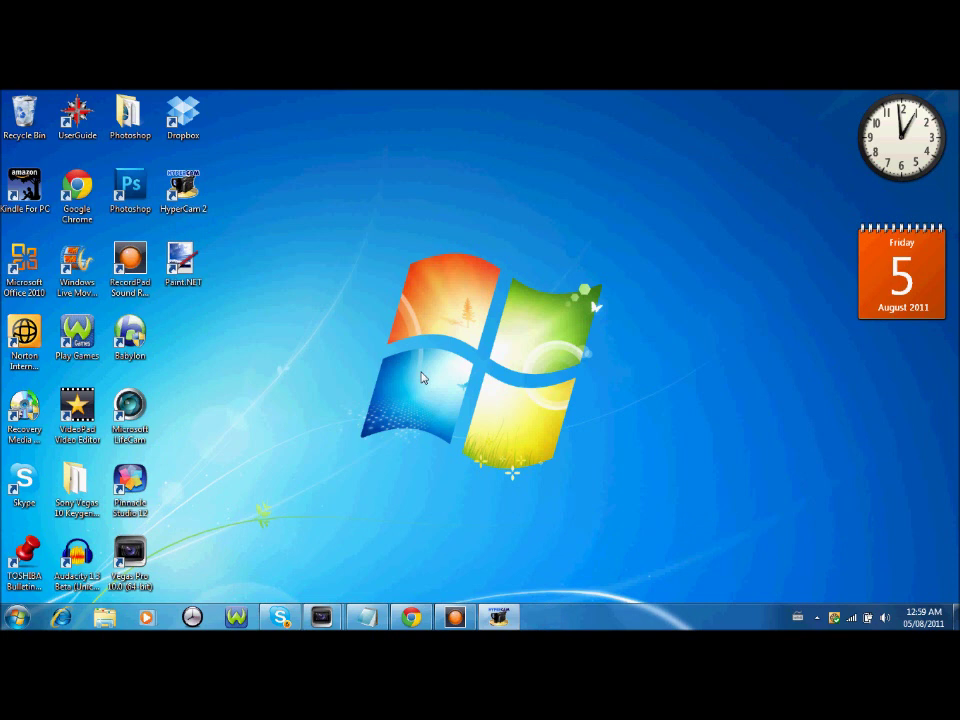